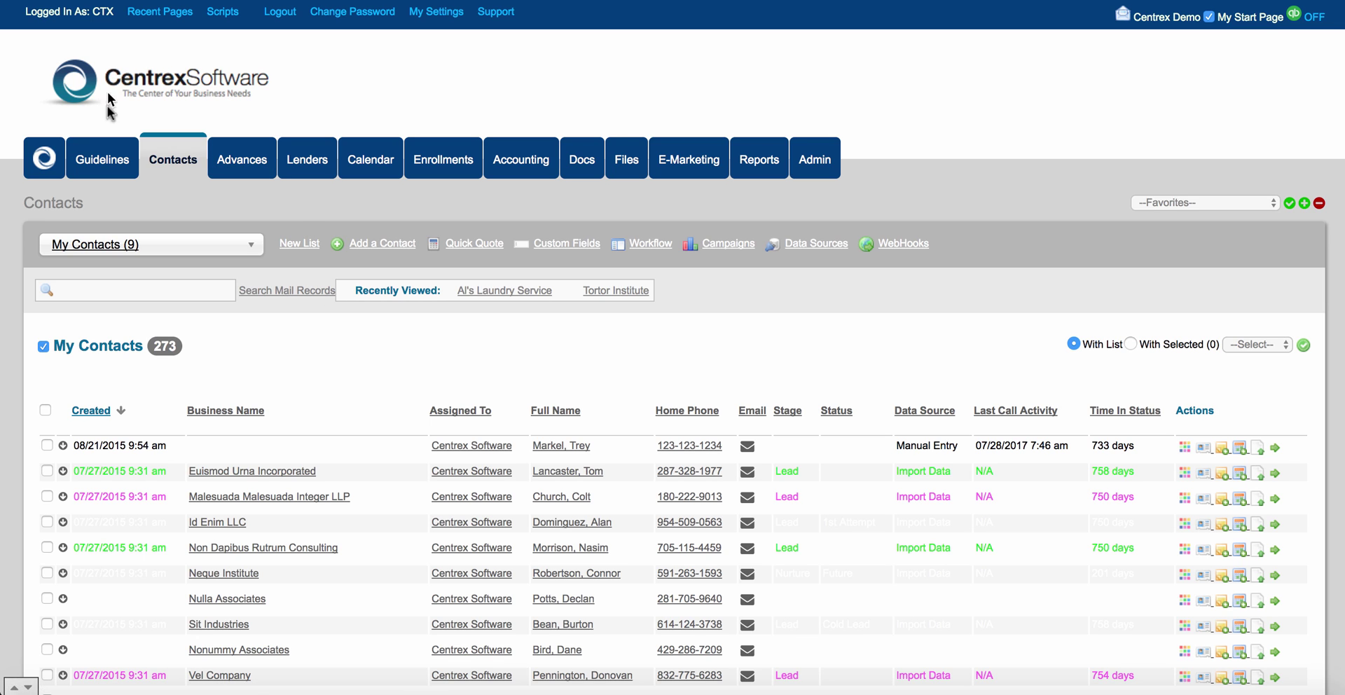
# Open the Contacts Workflow page and select the Business Loans workflow
pyautogui.click(175, 158)
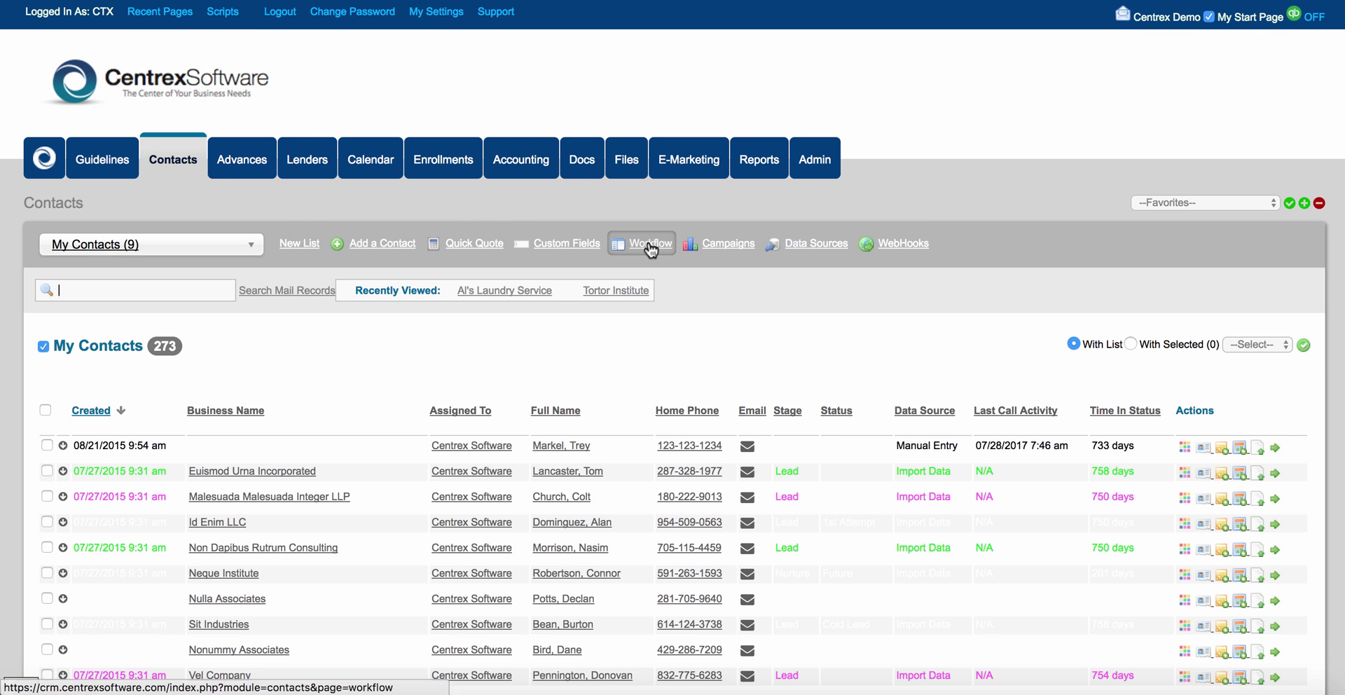
pyautogui.click(651, 244)
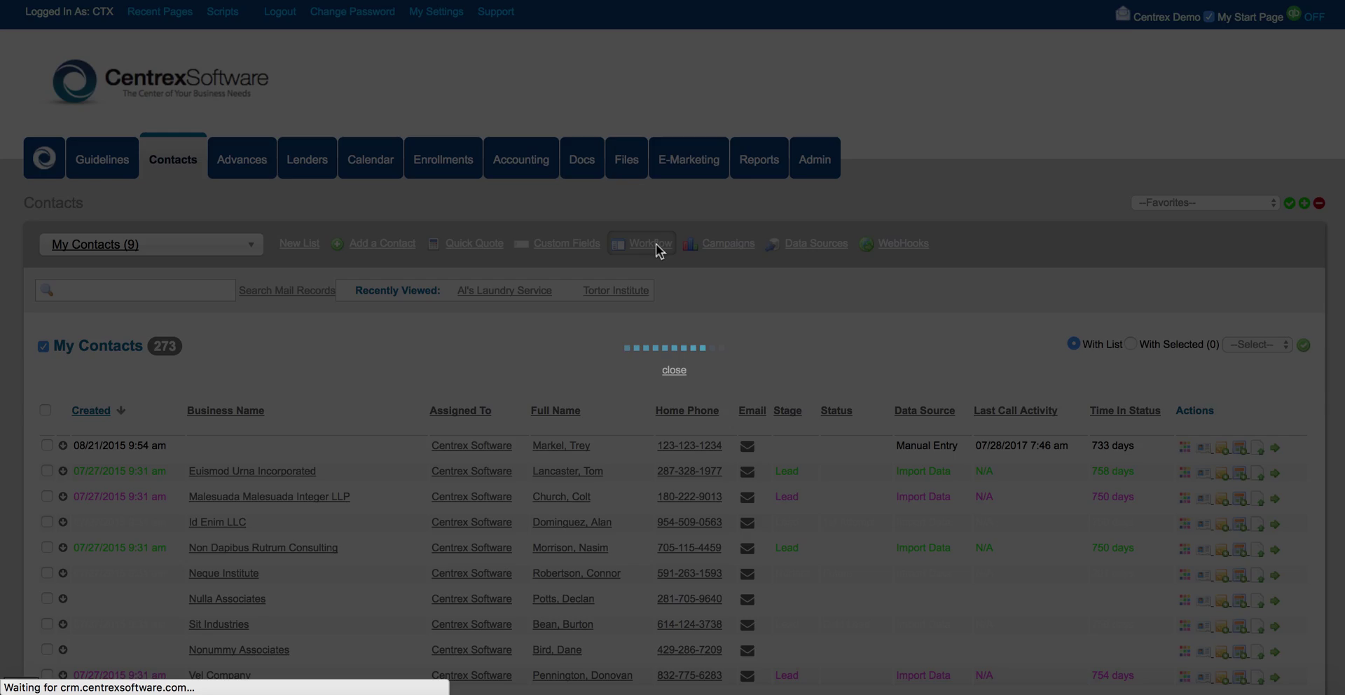
pyautogui.click(178, 241)
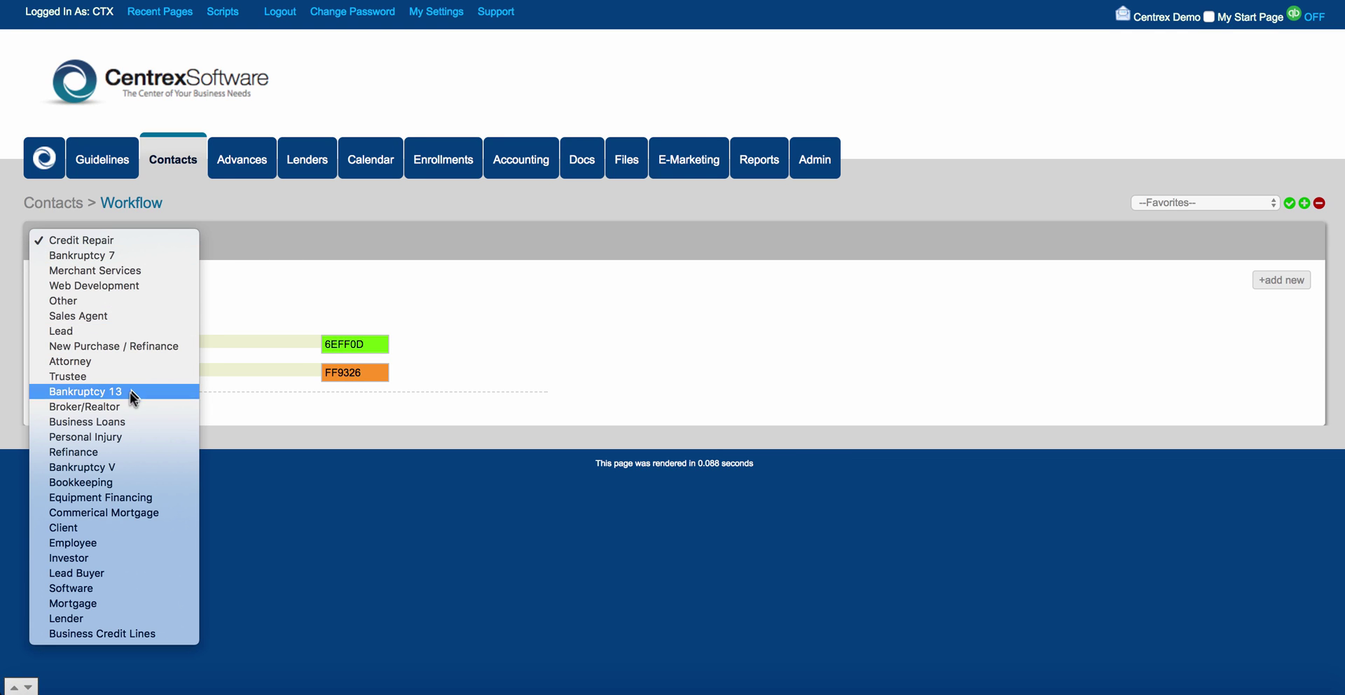
pyautogui.click(116, 421)
pyautogui.scroll(-1, 487, 330)
pyautogui.scroll(-5, 487, 328)
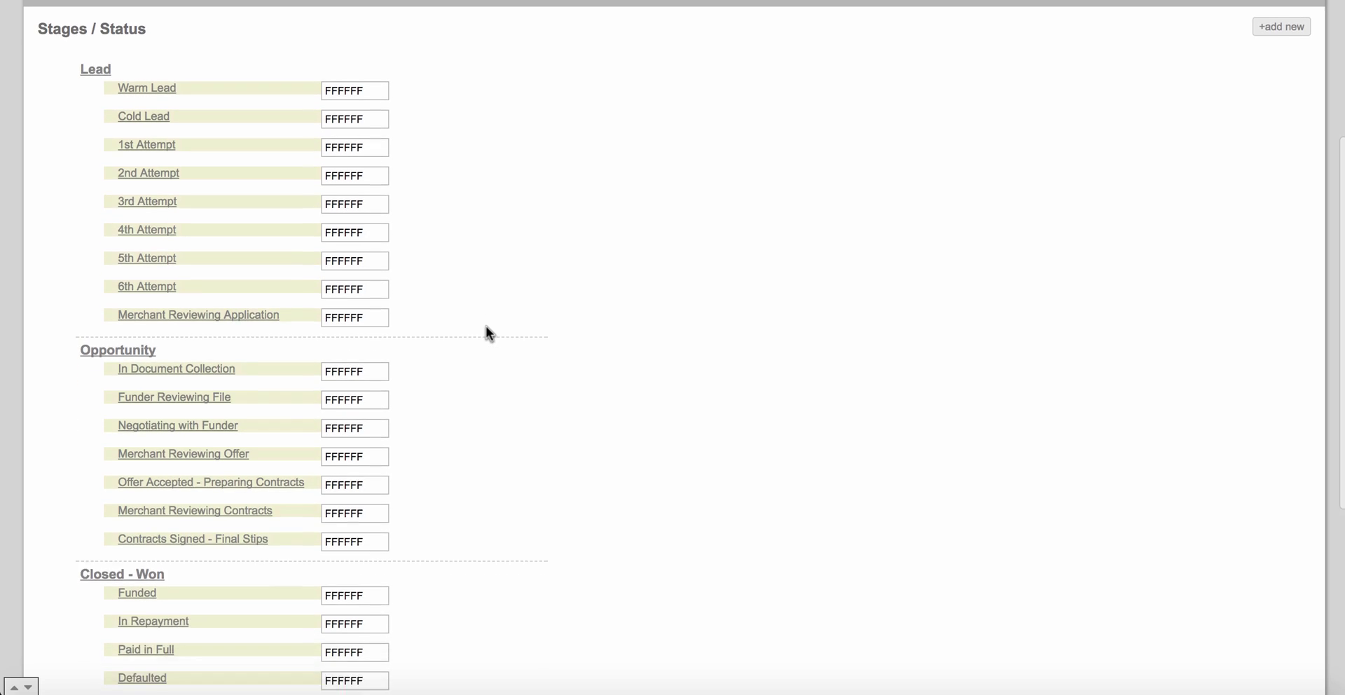
pyautogui.scroll(-1, 488, 333)
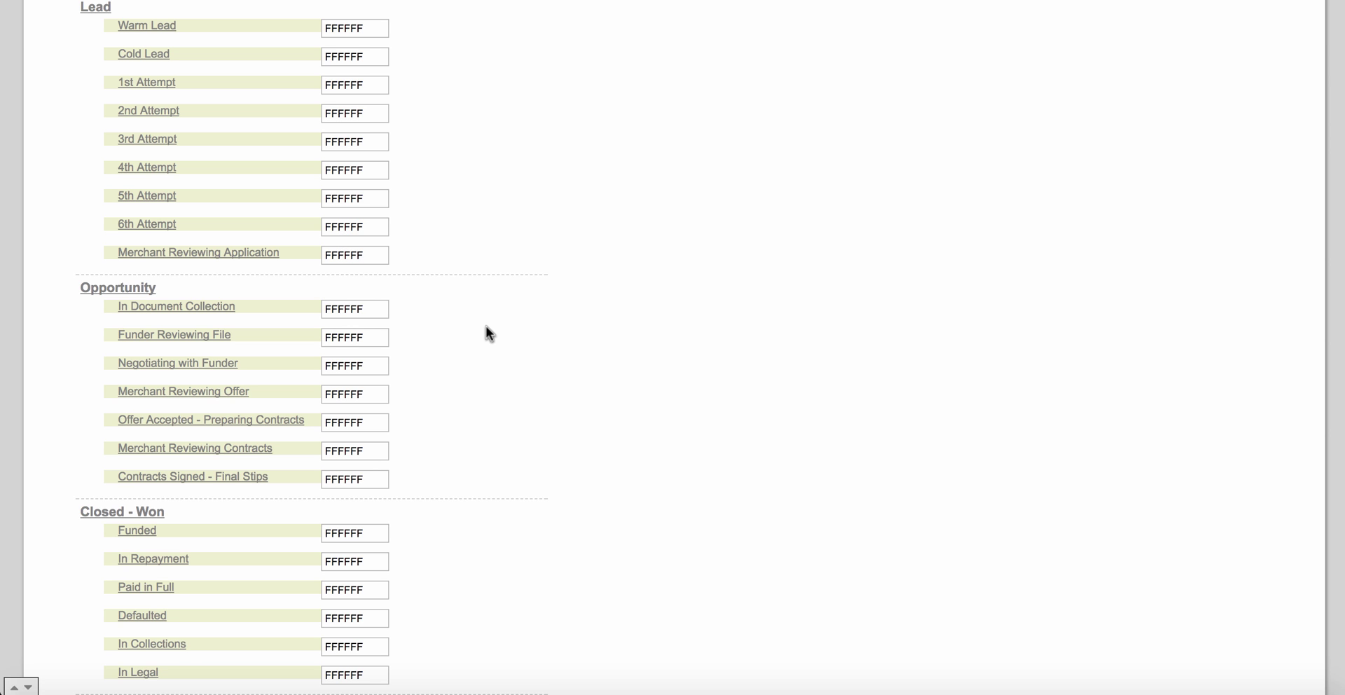
pyautogui.scroll(3, 485, 326)
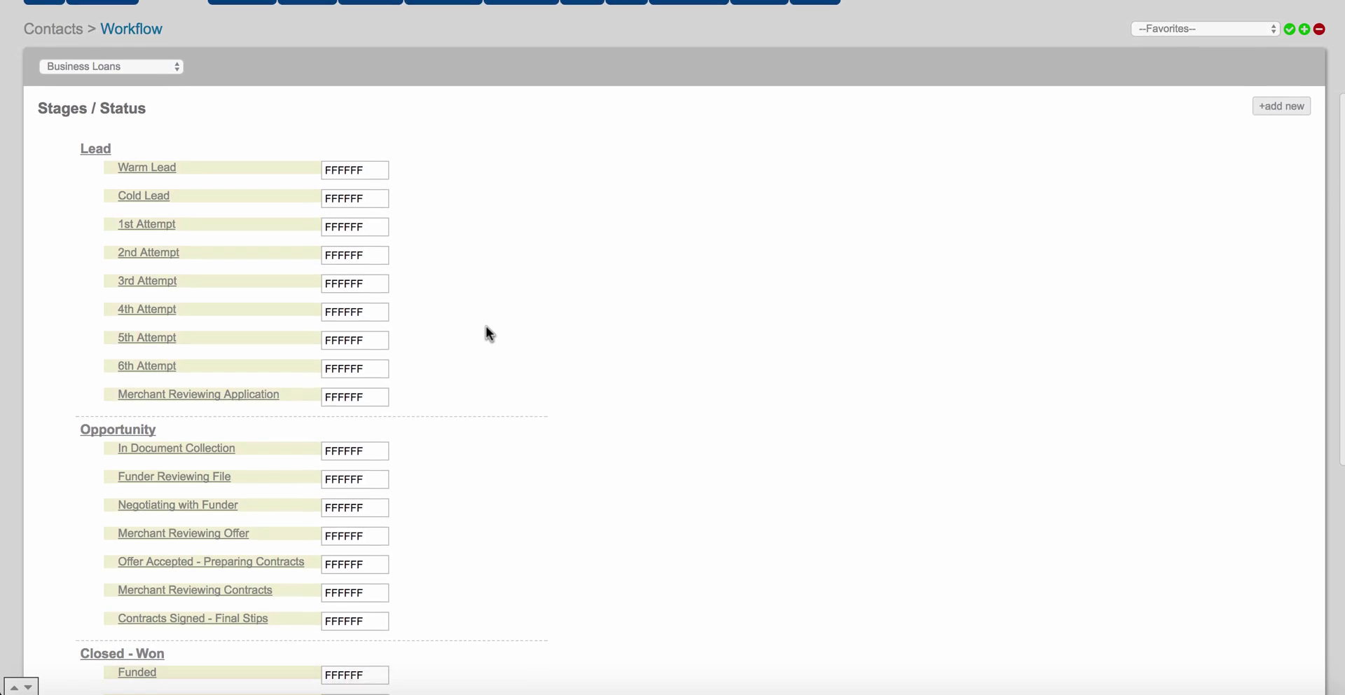
pyautogui.scroll(-2, 485, 326)
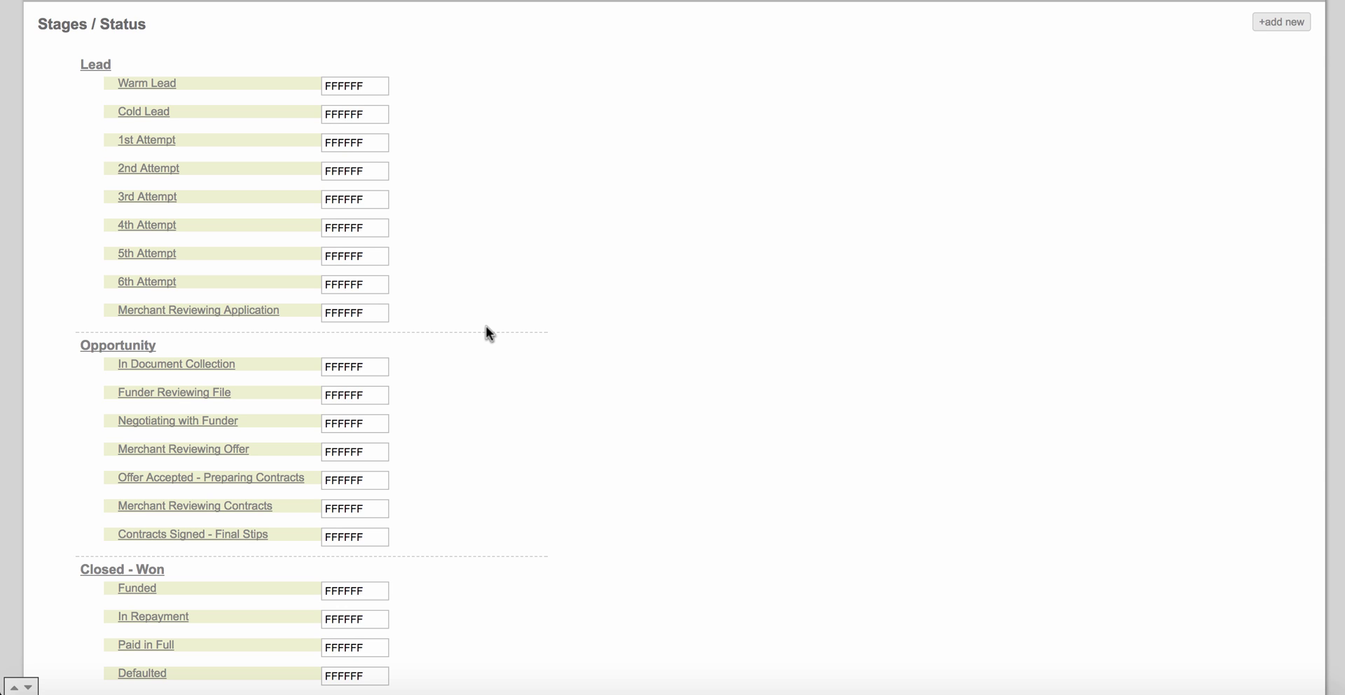
pyautogui.scroll(-2, 486, 331)
pyautogui.scroll(1, 192, 117)
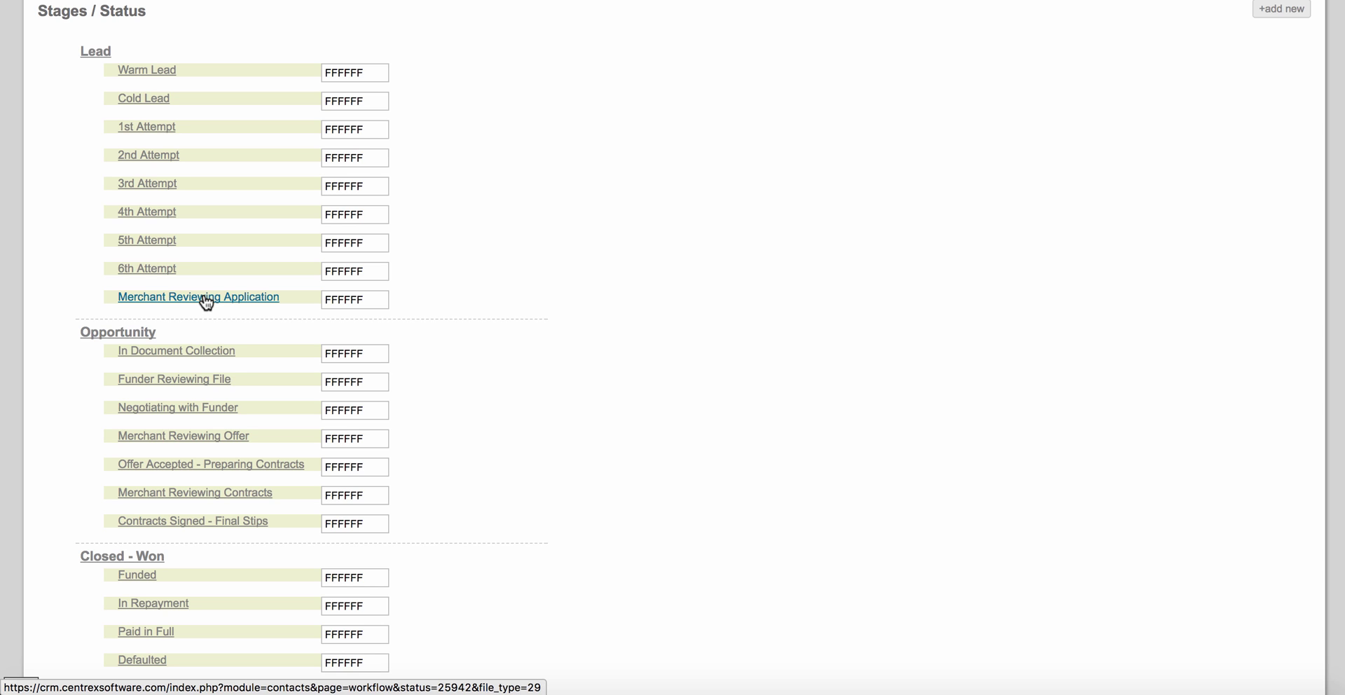
pyautogui.scroll(-2, 206, 303)
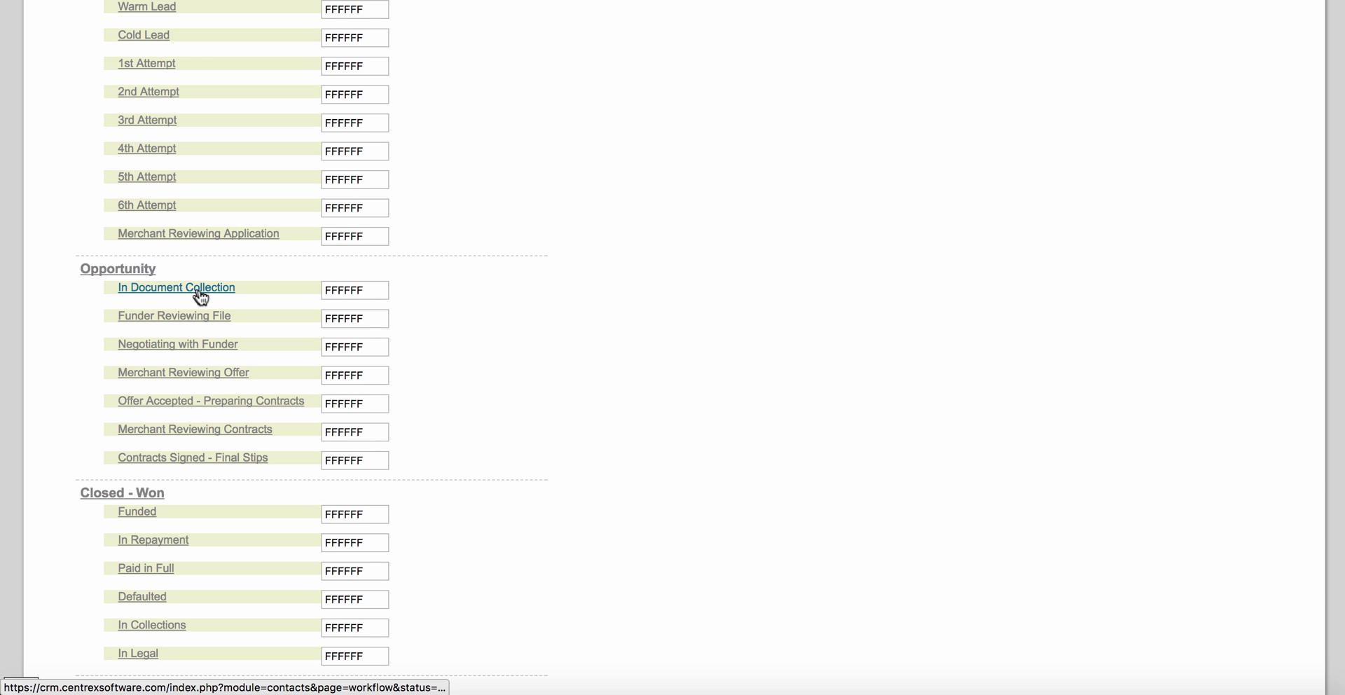
pyautogui.scroll(-1, 84, 331)
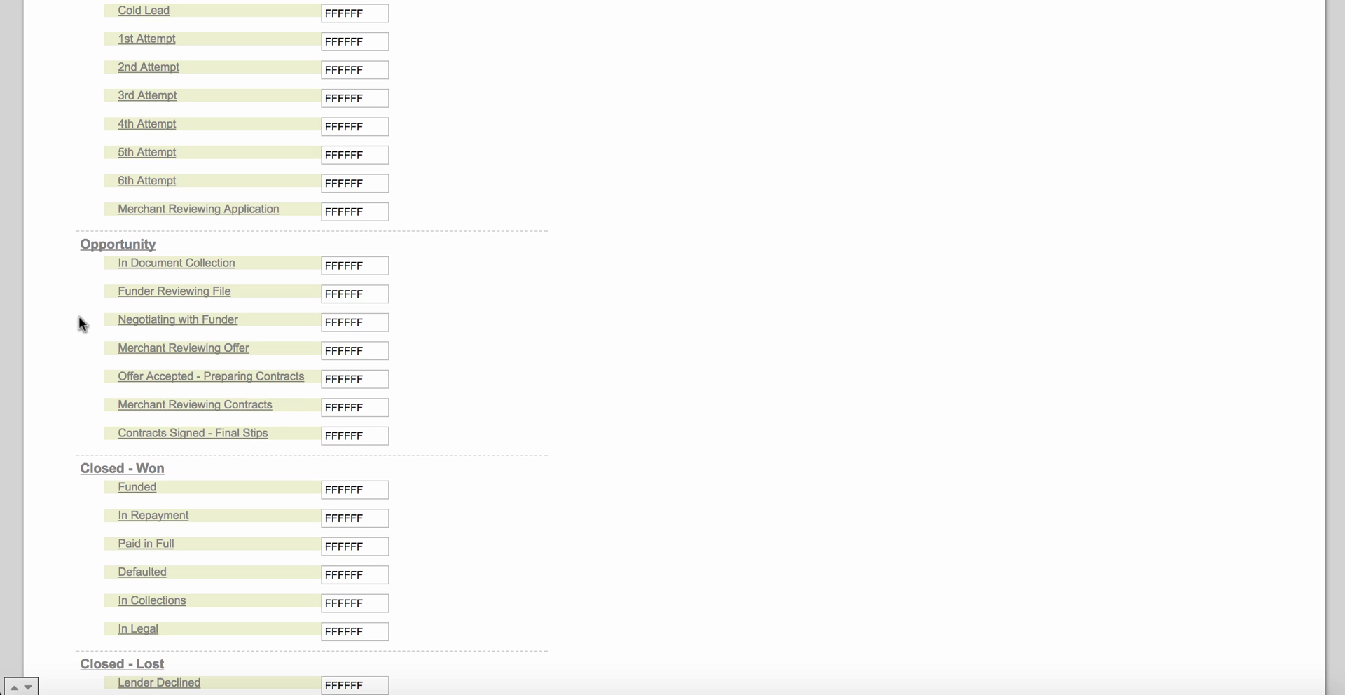
pyautogui.scroll(3, 79, 317)
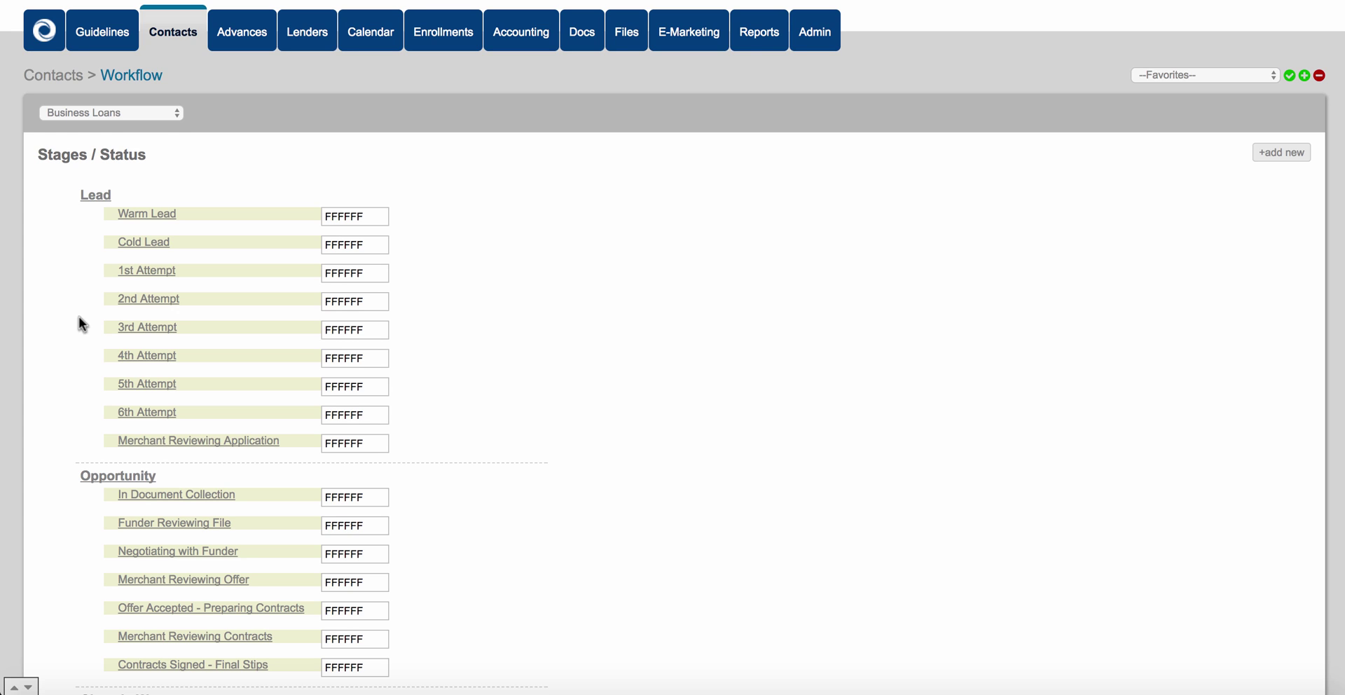
pyautogui.scroll(-6, 78, 317)
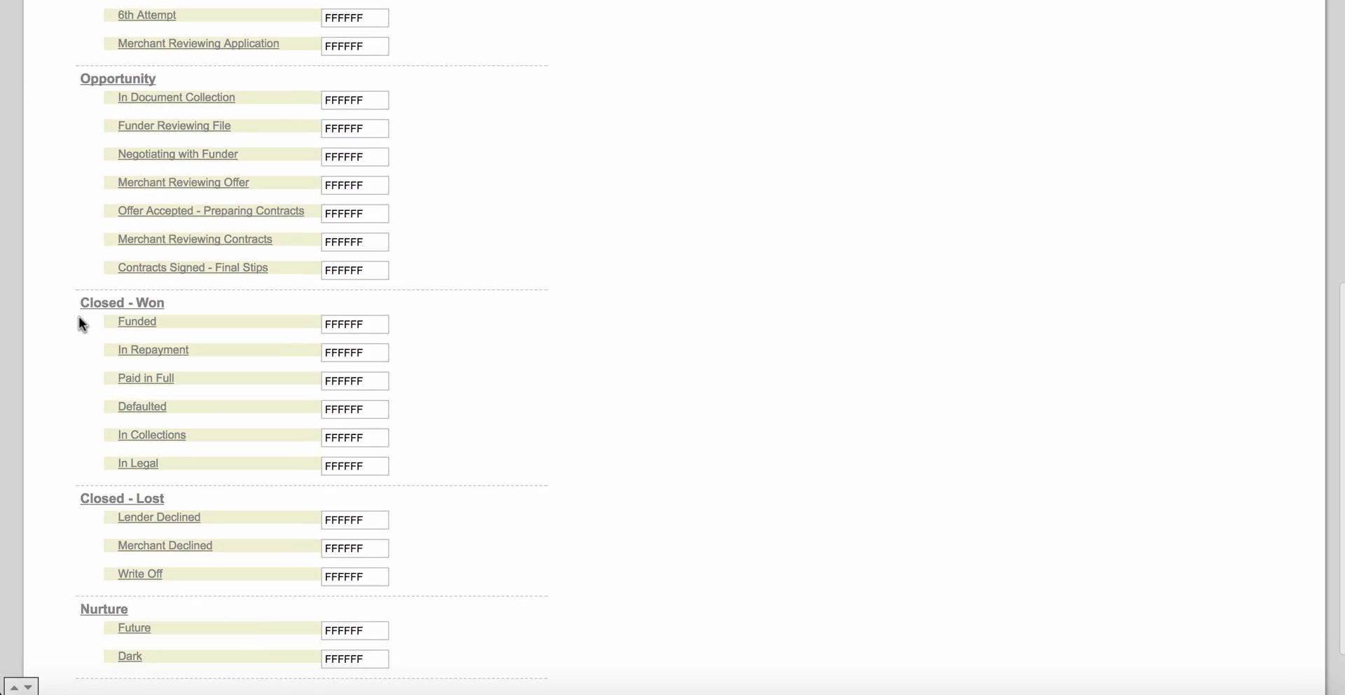
pyautogui.scroll(6, 78, 322)
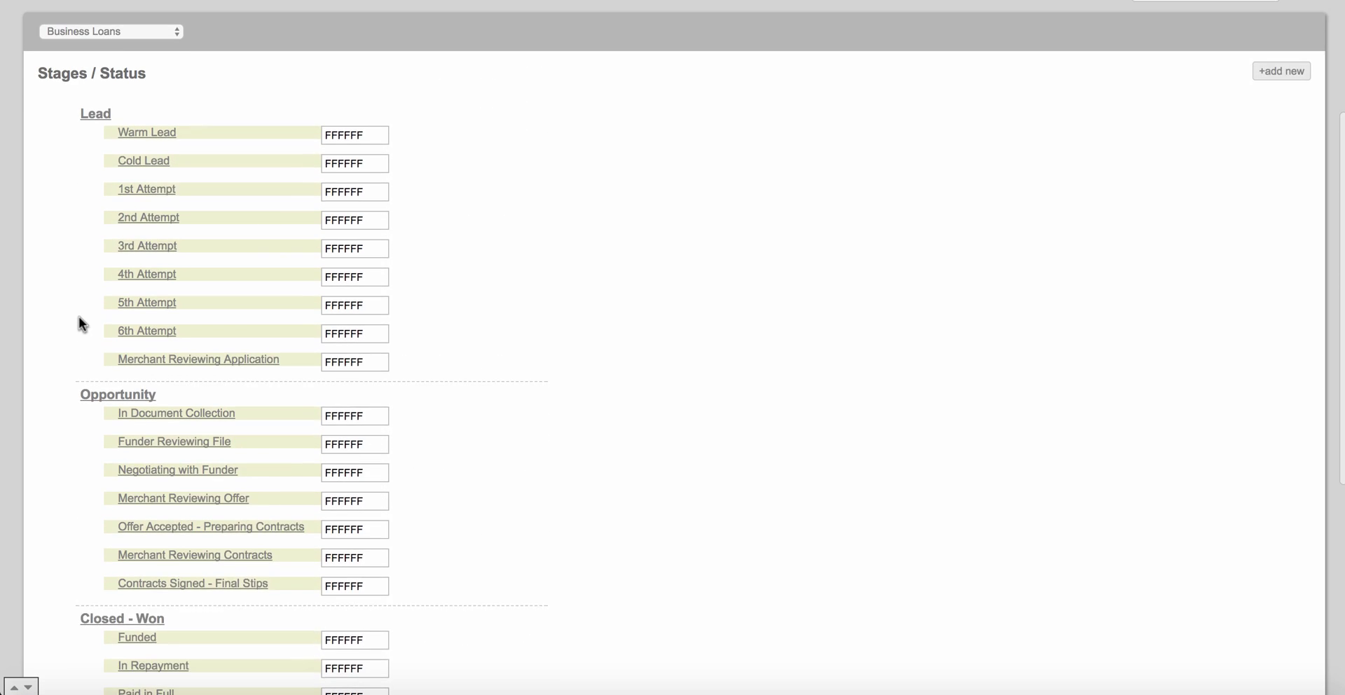
pyautogui.scroll(1, 79, 316)
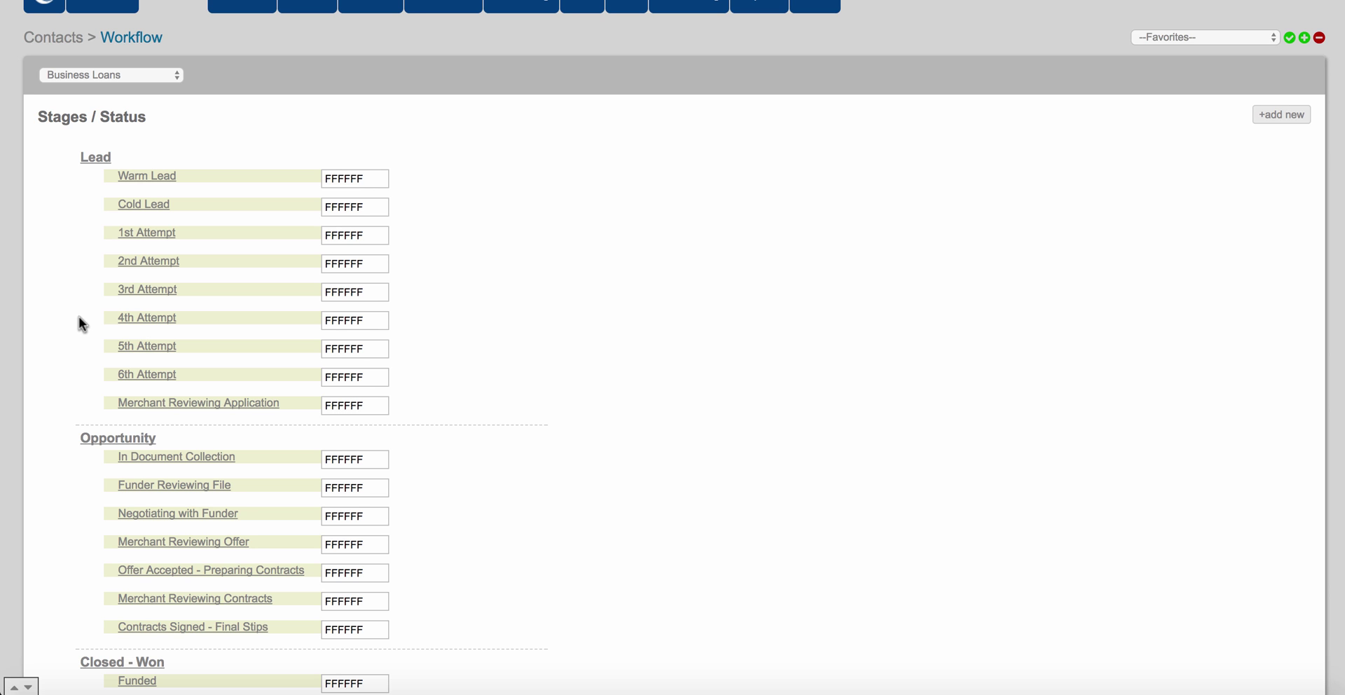
pyautogui.scroll(-5, 78, 317)
pyautogui.scroll(4, 79, 317)
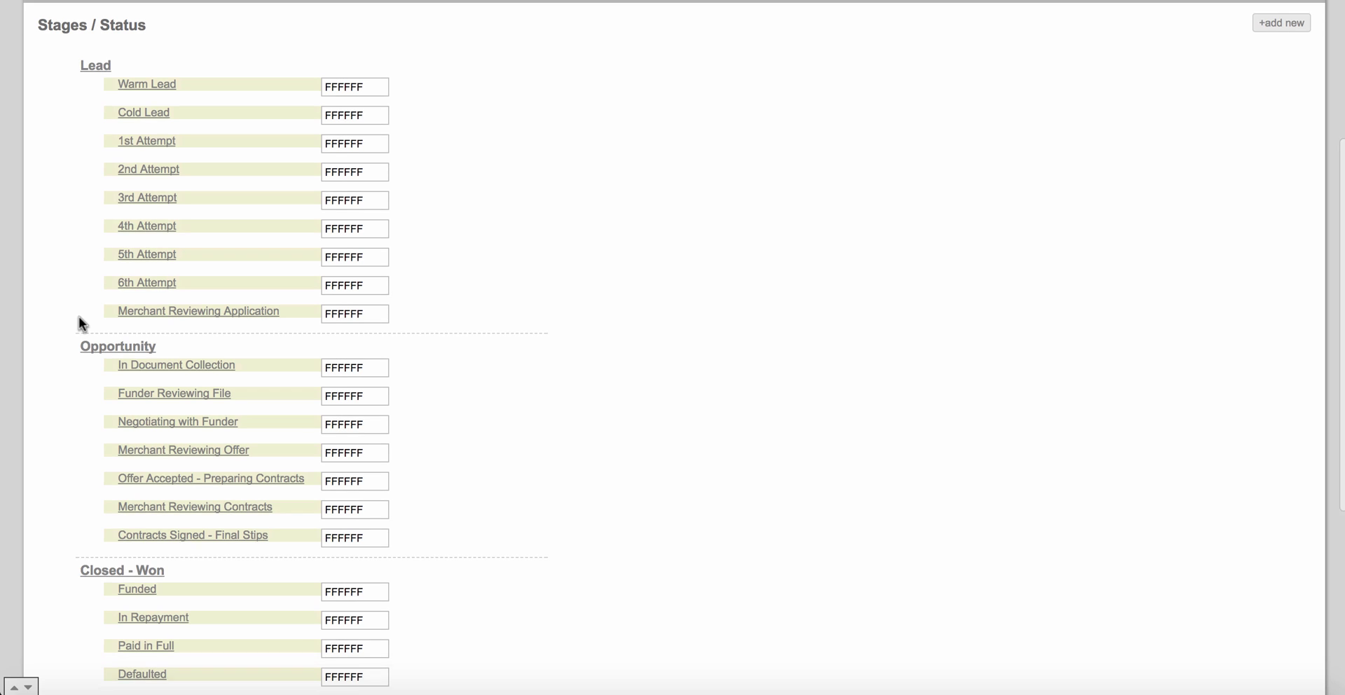
pyautogui.scroll(-2, 78, 322)
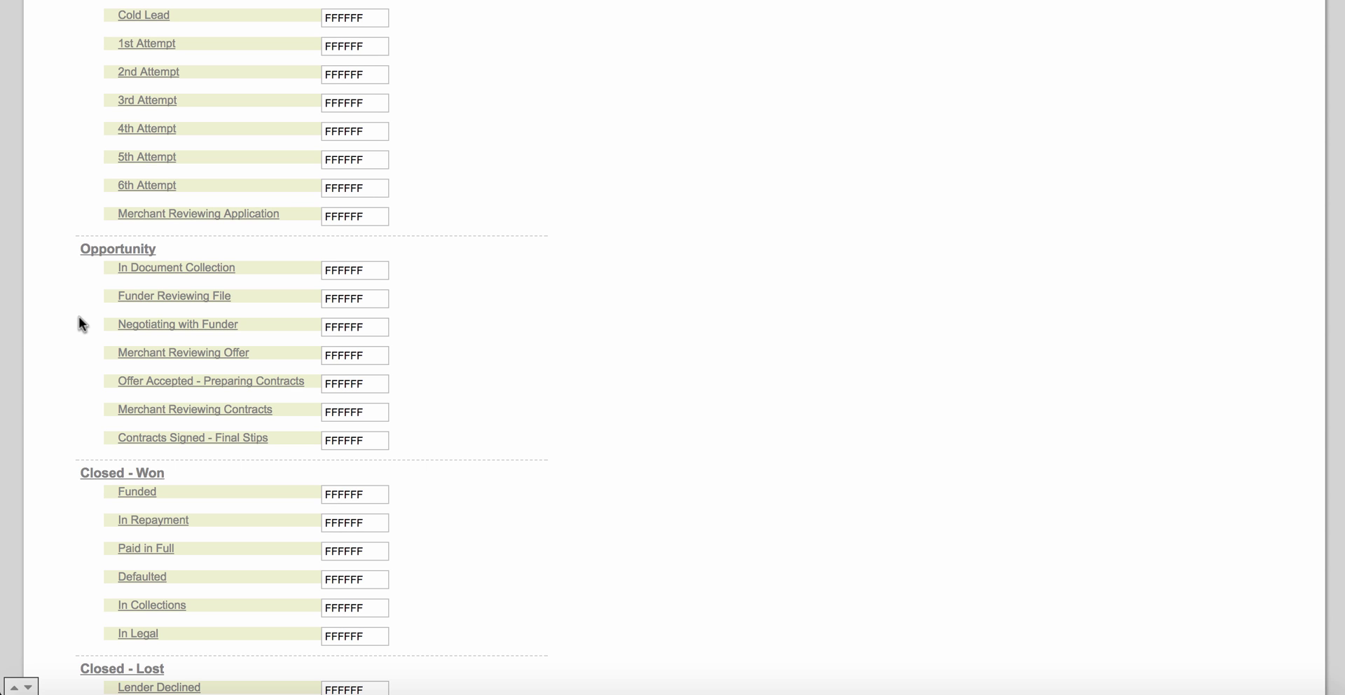
pyautogui.scroll(5, 79, 317)
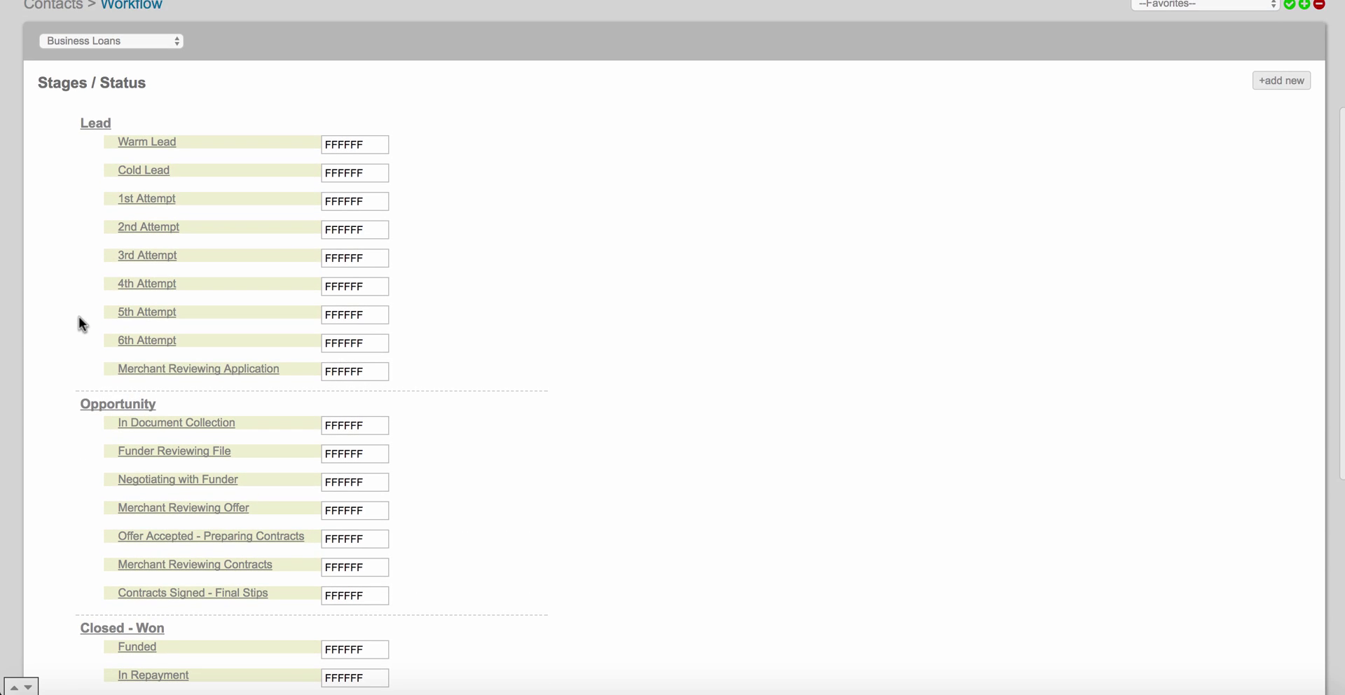
pyautogui.scroll(-2, 78, 316)
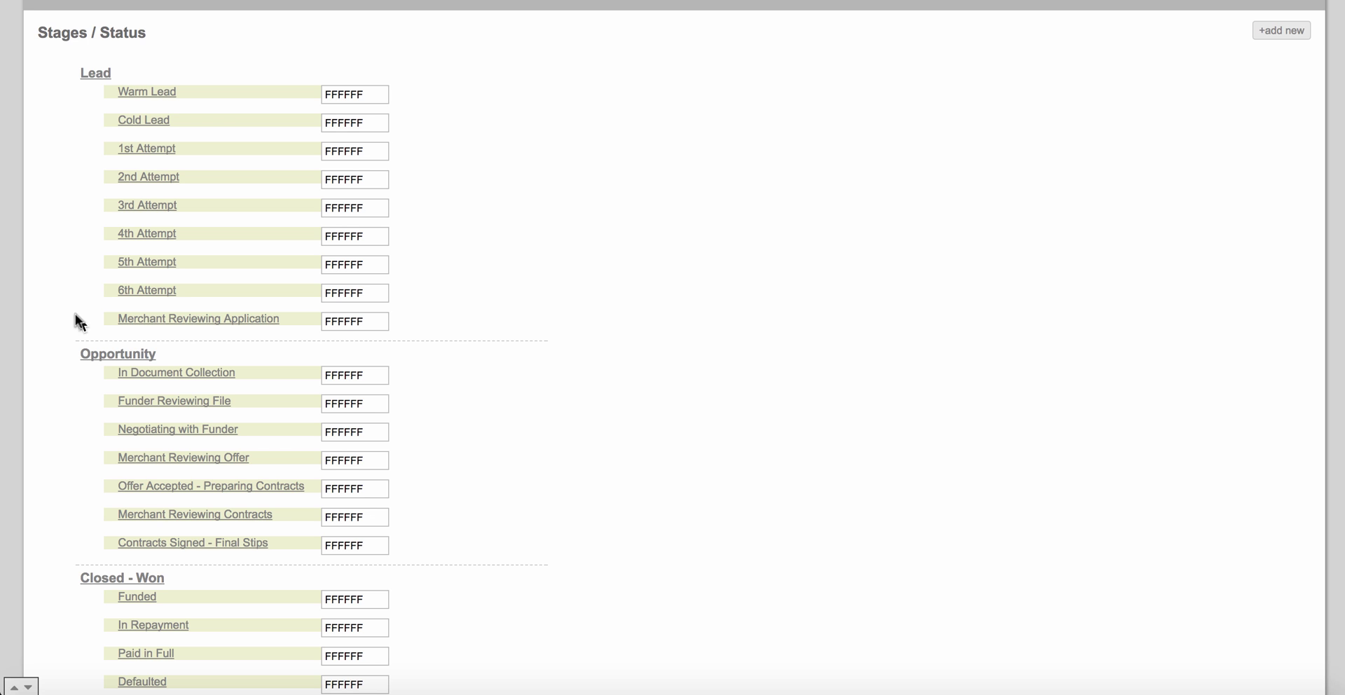
pyautogui.scroll(3, 65, 304)
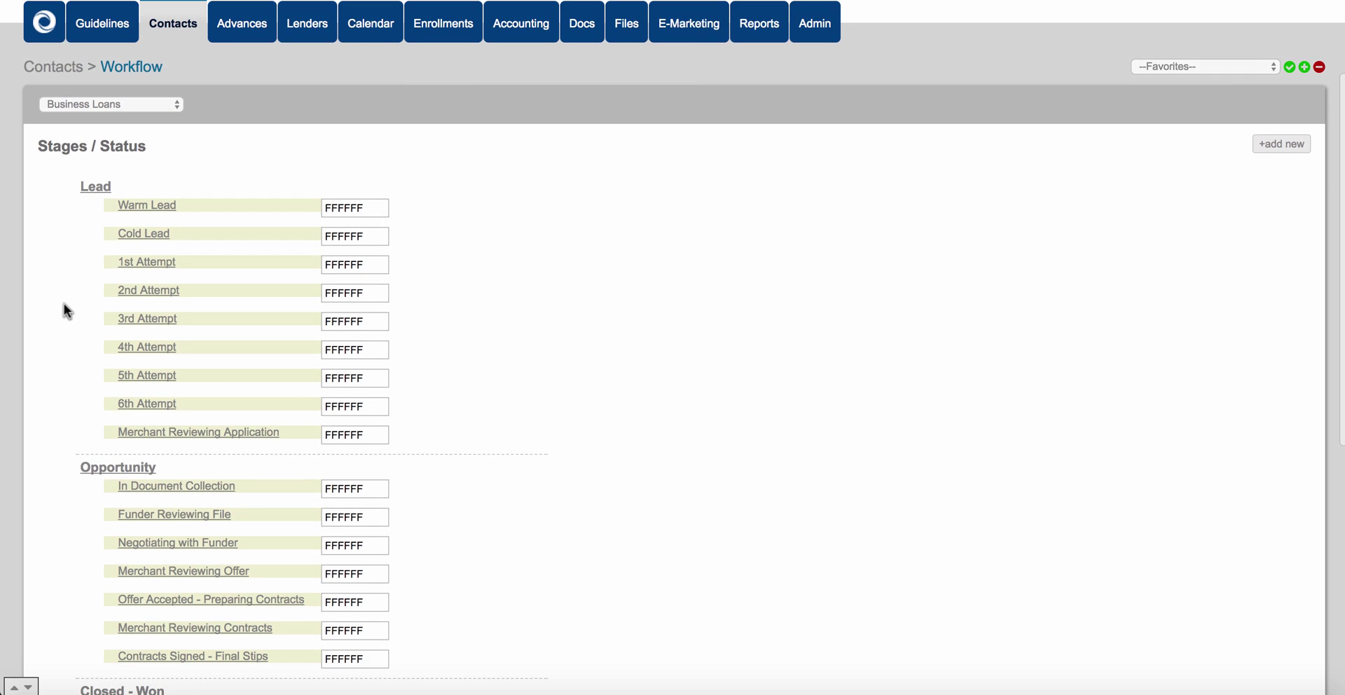
pyautogui.scroll(-1, 64, 308)
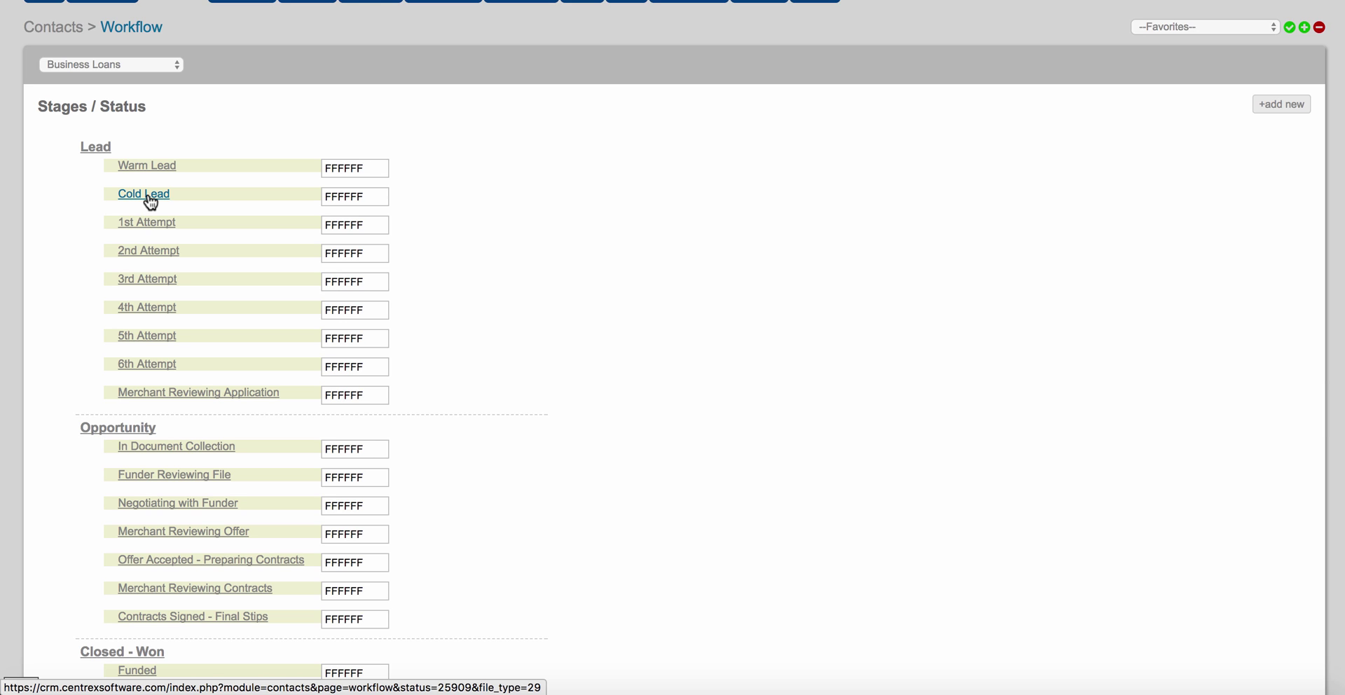
pyautogui.scroll(-2, 164, 241)
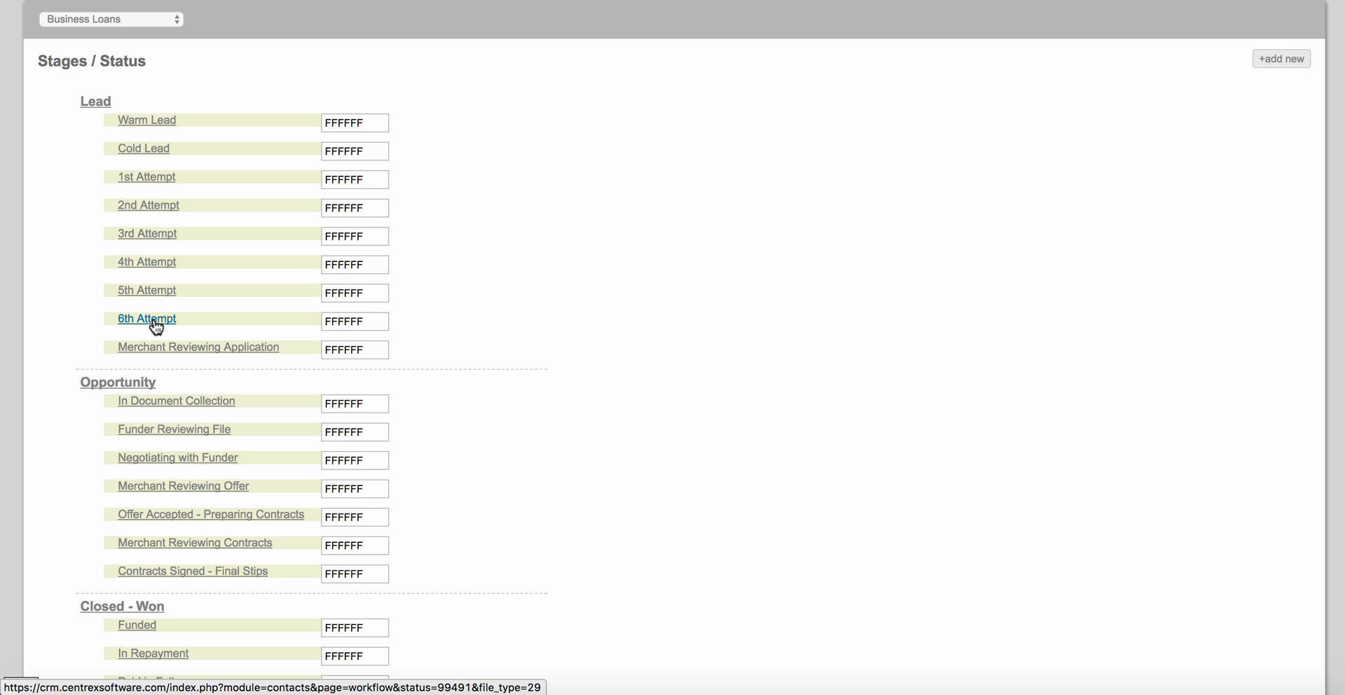
pyautogui.scroll(-2, 64, 294)
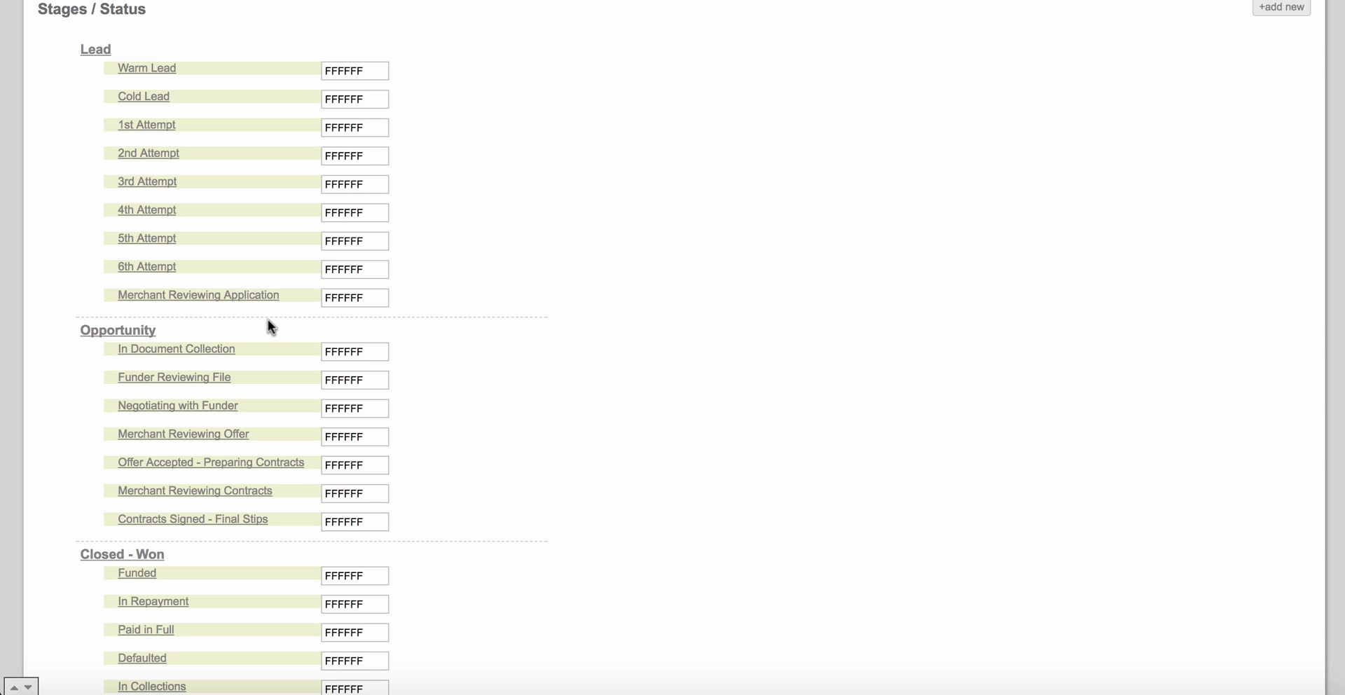
pyautogui.scroll(-1, 269, 320)
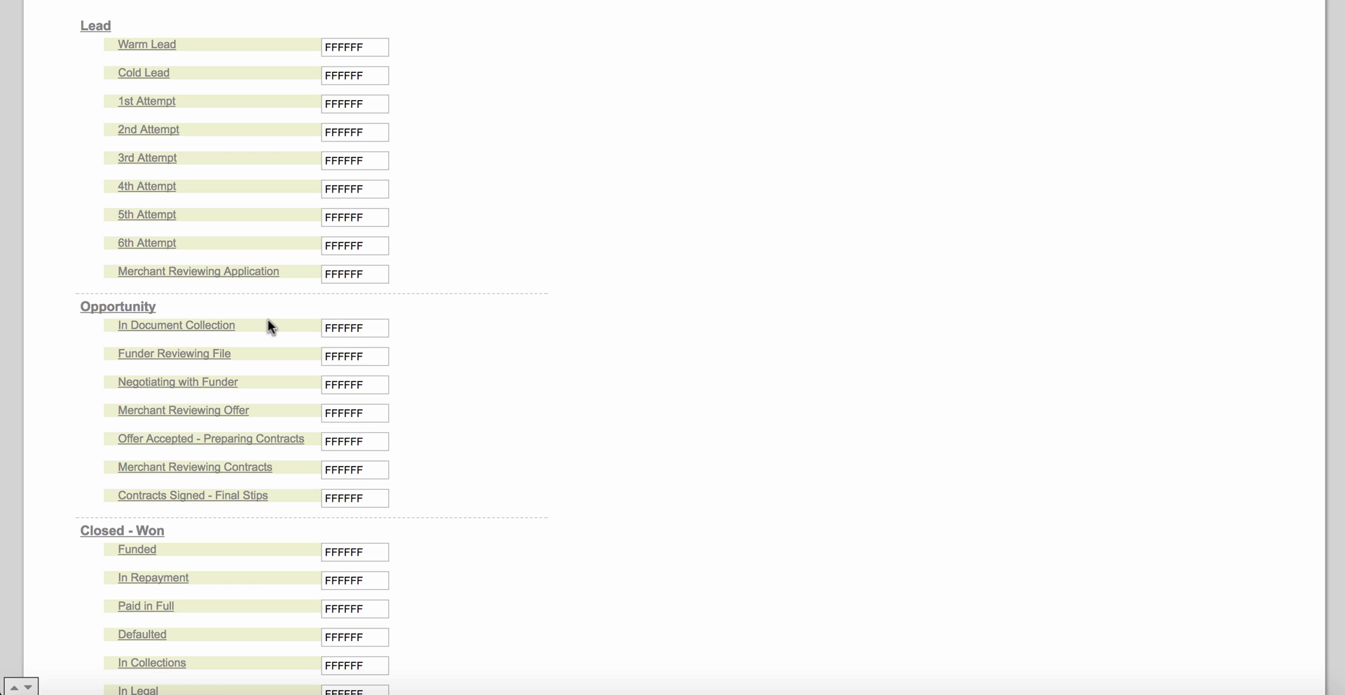
pyautogui.scroll(-1, 268, 326)
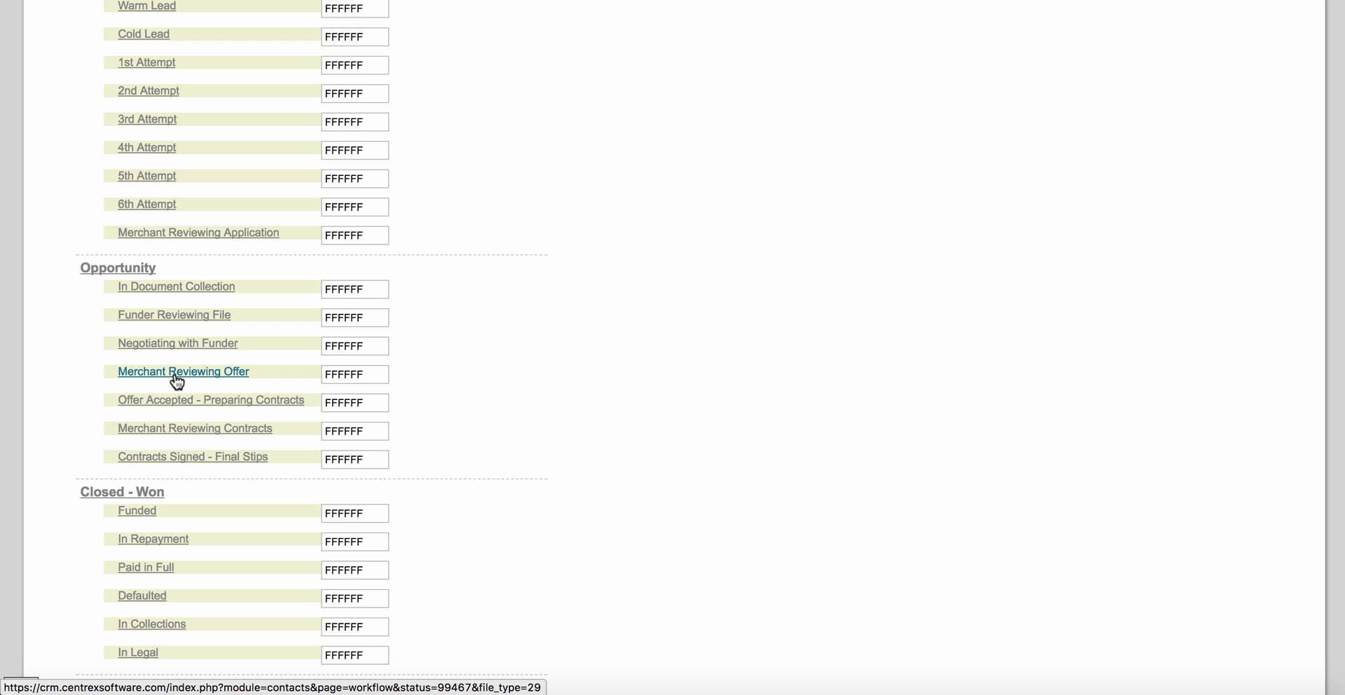
pyautogui.scroll(-2, 68, 356)
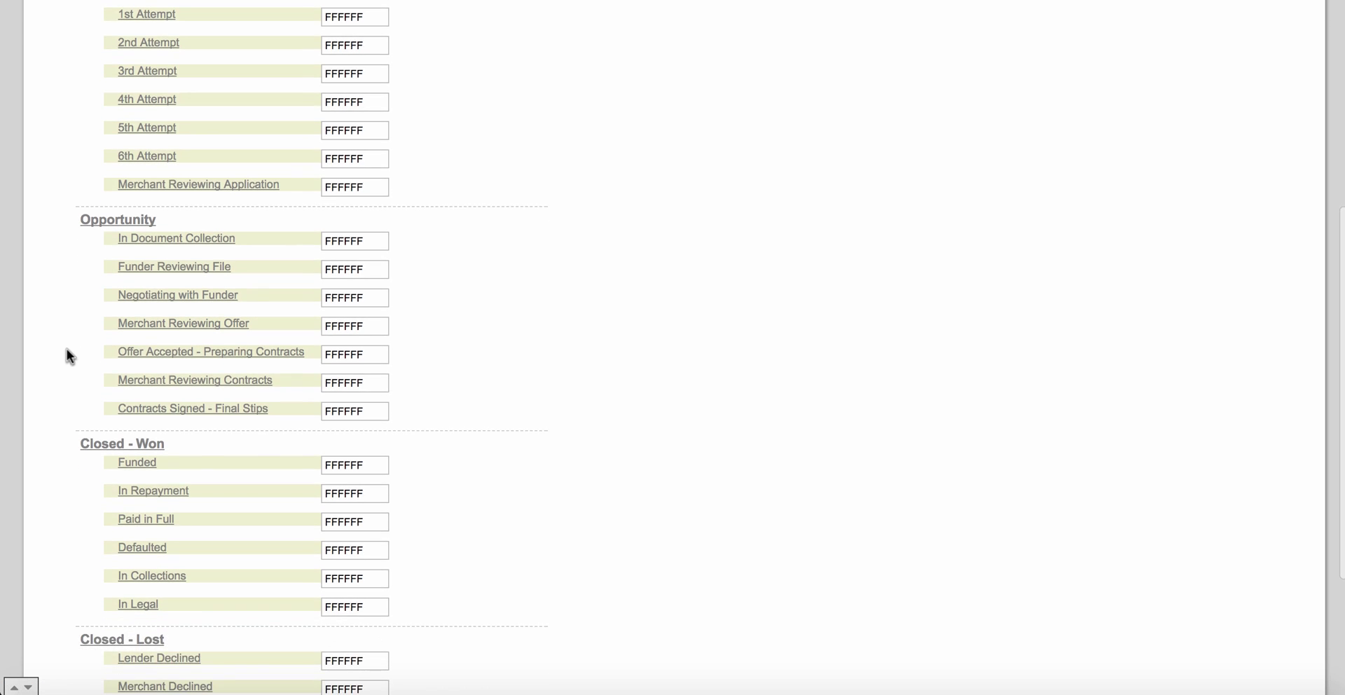
pyautogui.scroll(-2, 68, 356)
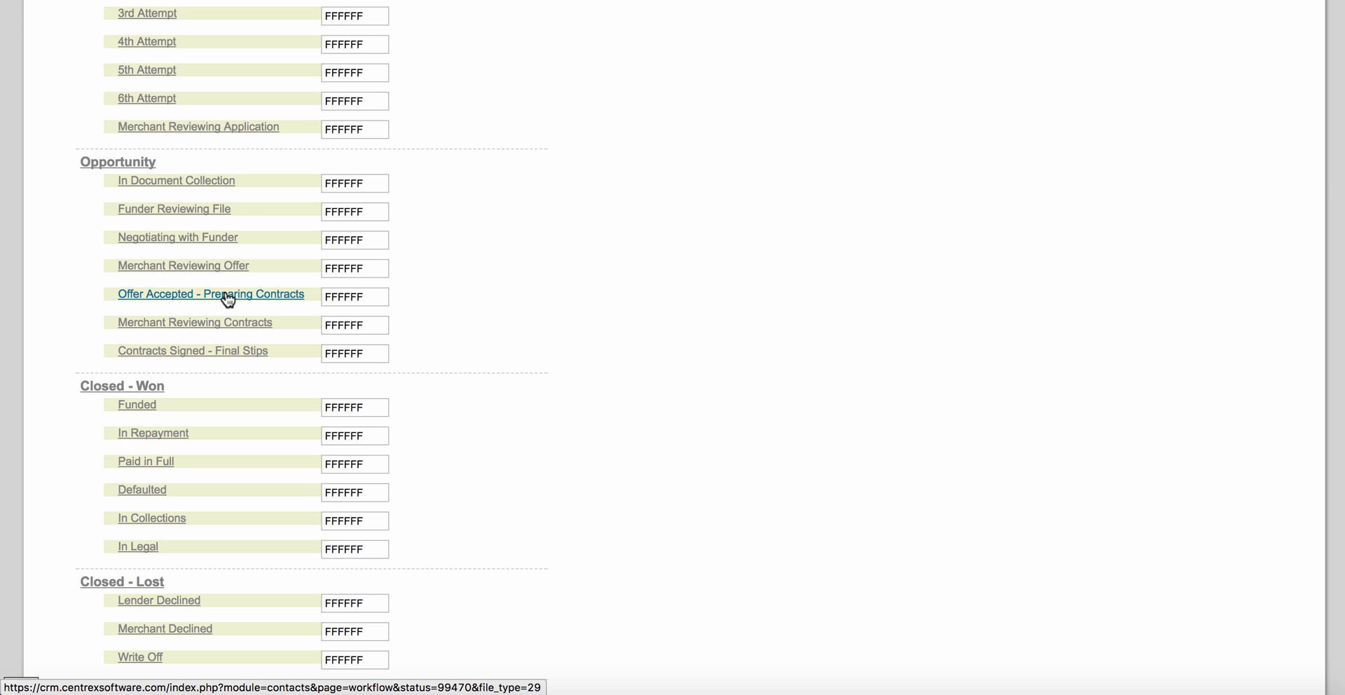
pyautogui.scroll(-4, 224, 343)
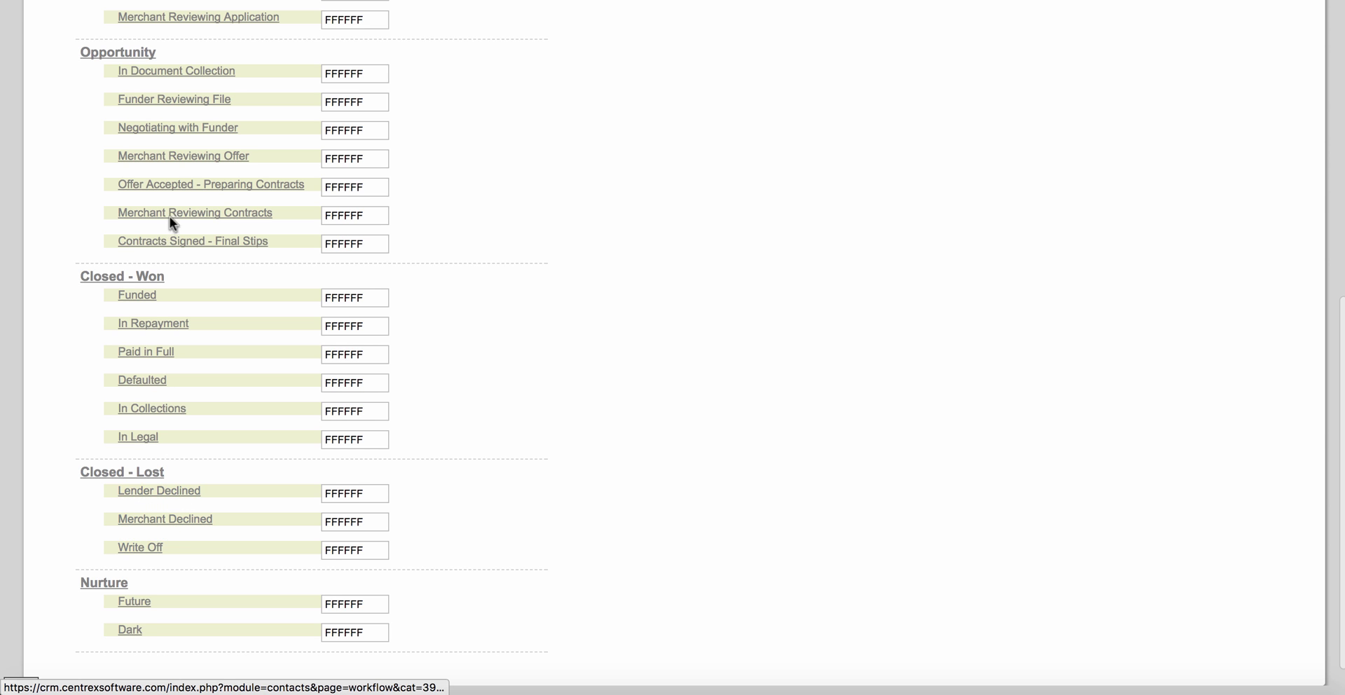
pyautogui.scroll(2, 182, 210)
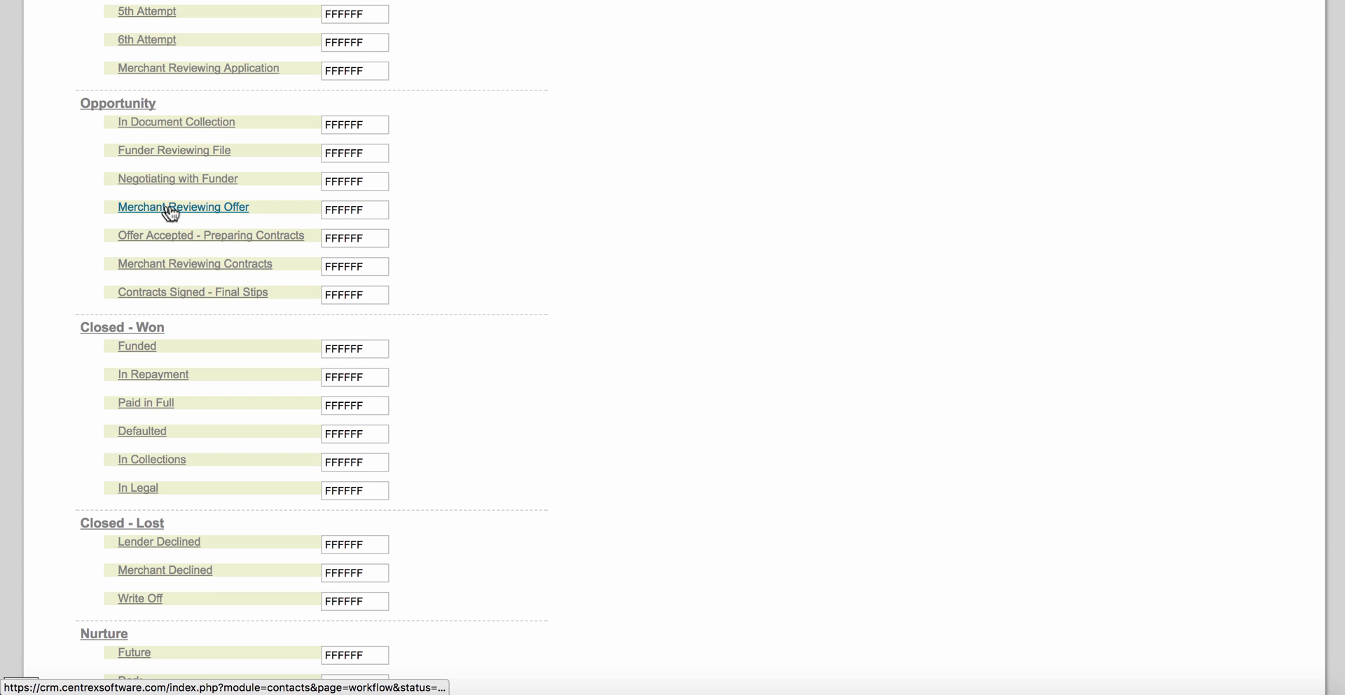
pyautogui.scroll(-2, 179, 327)
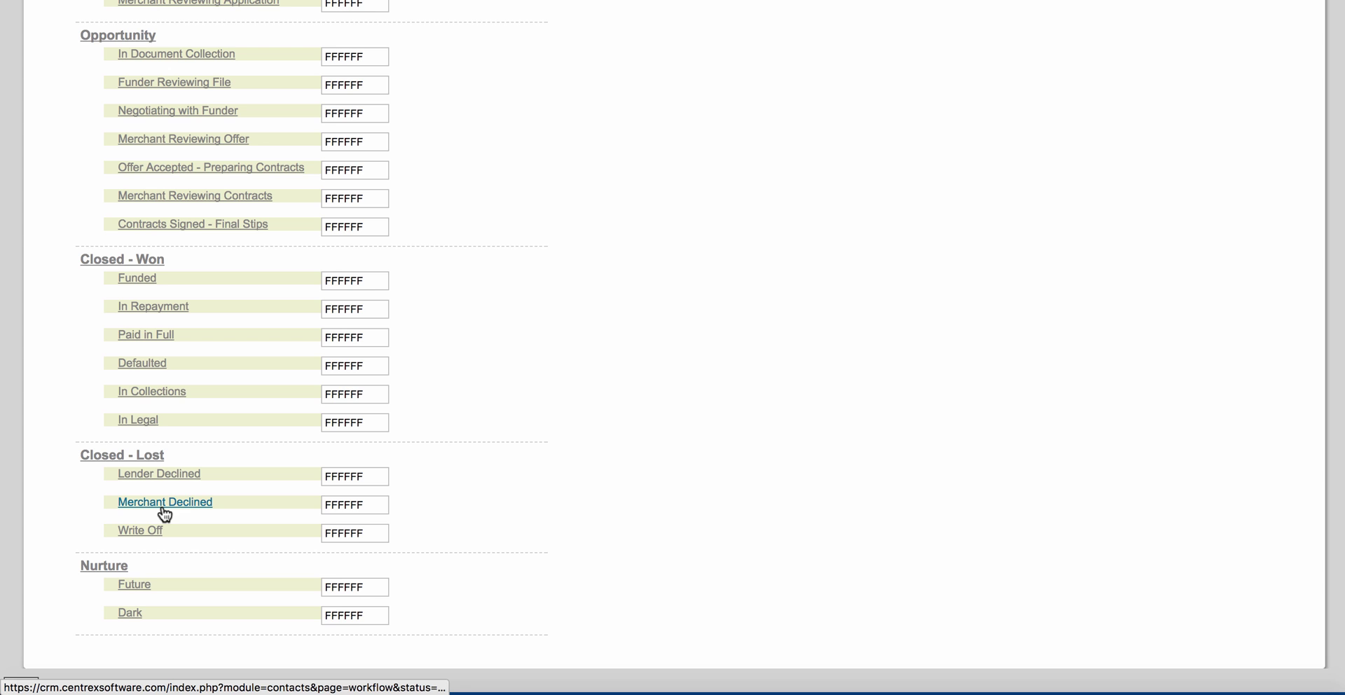
pyautogui.scroll(1, 222, 216)
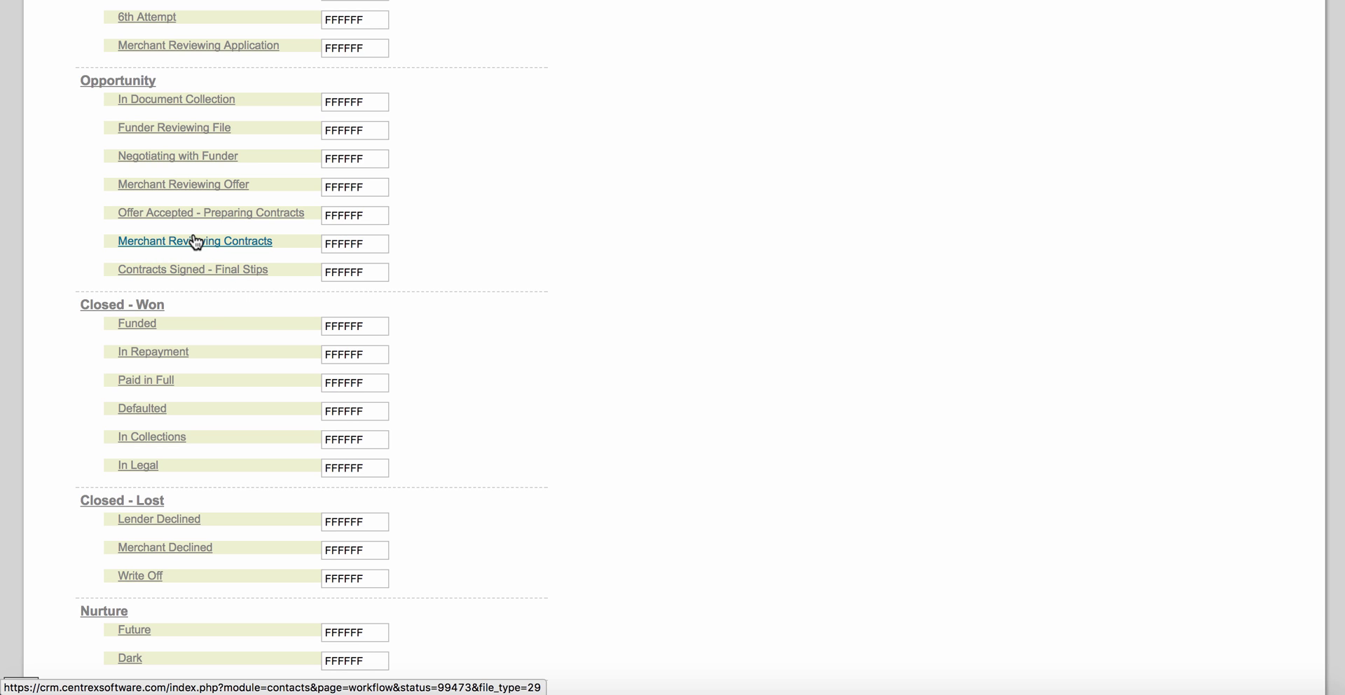
pyautogui.scroll(1, 213, 301)
pyautogui.scroll(-2, 213, 302)
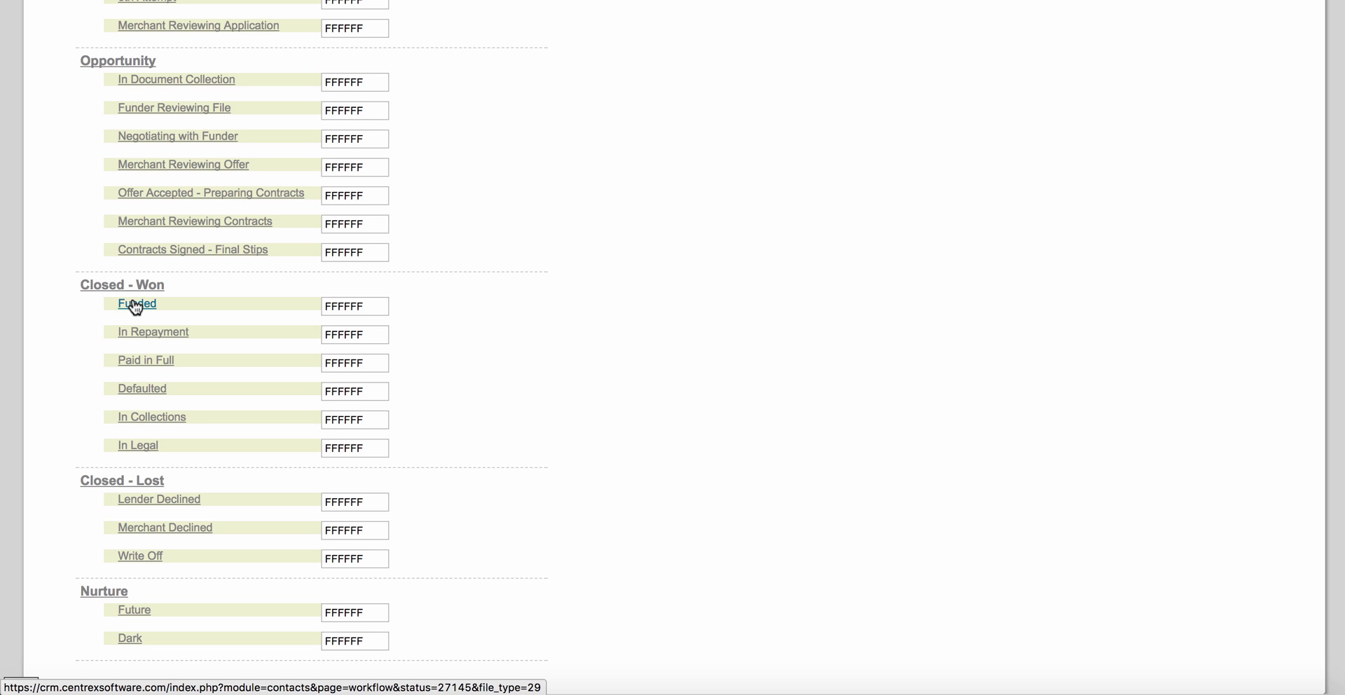
pyautogui.scroll(-1, 70, 375)
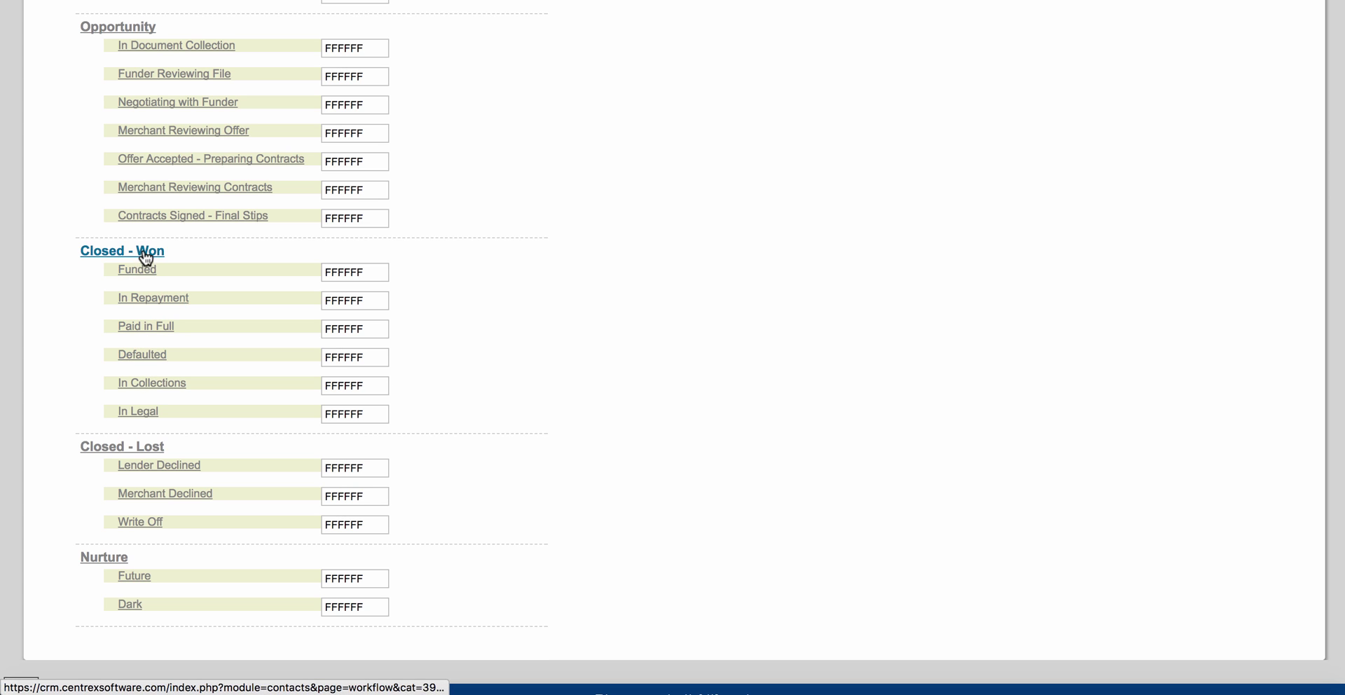
pyautogui.scroll(-1, 109, 362)
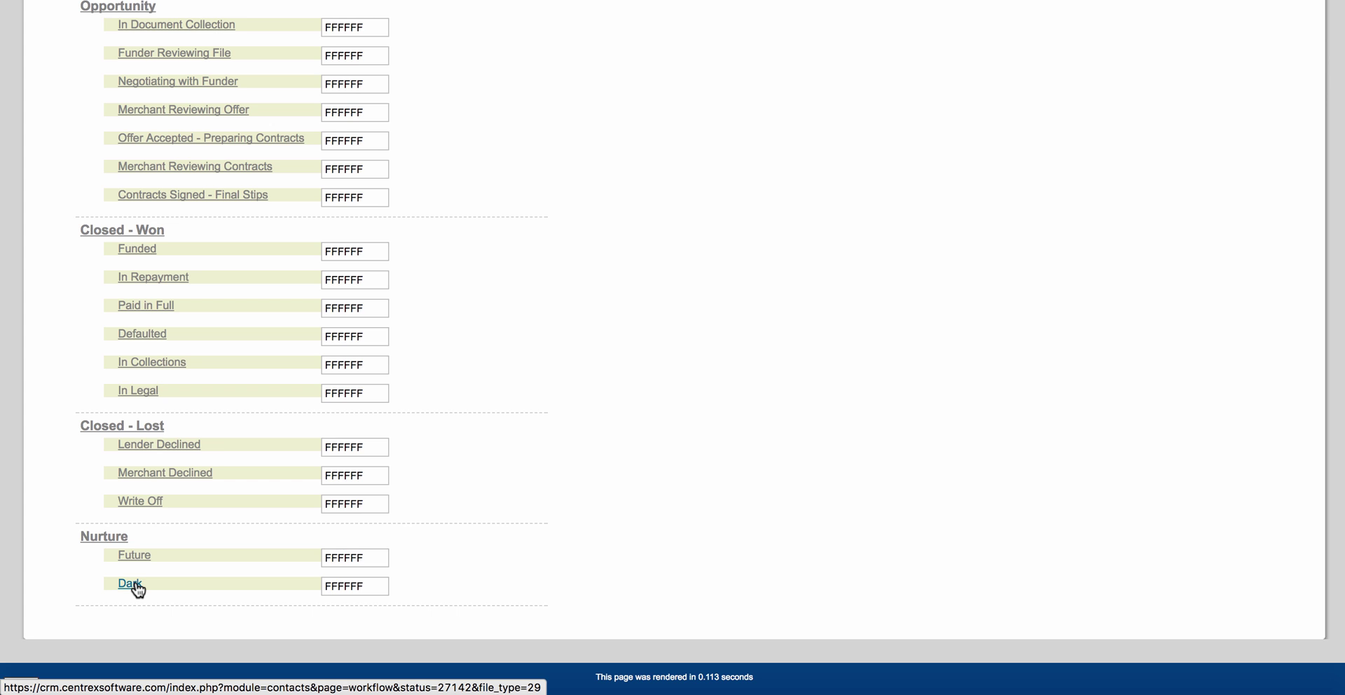
pyautogui.scroll(2, 231, 424)
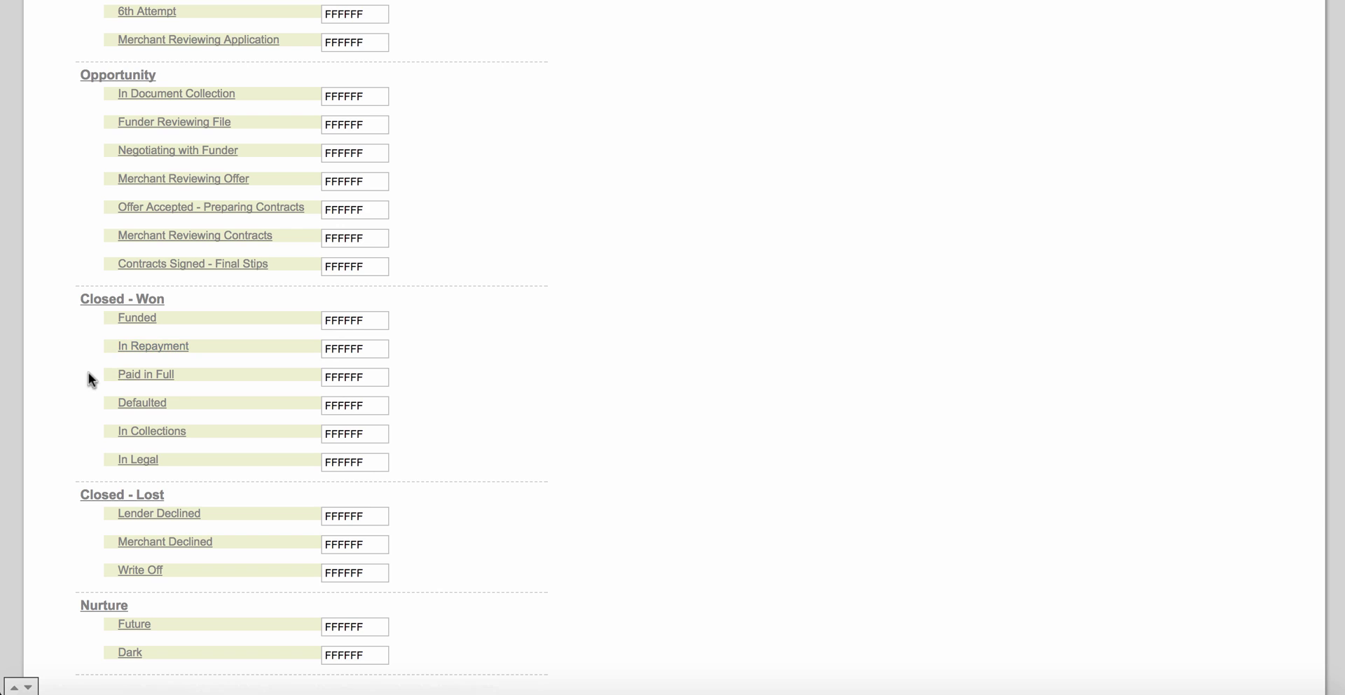
pyautogui.scroll(-2, 46, 407)
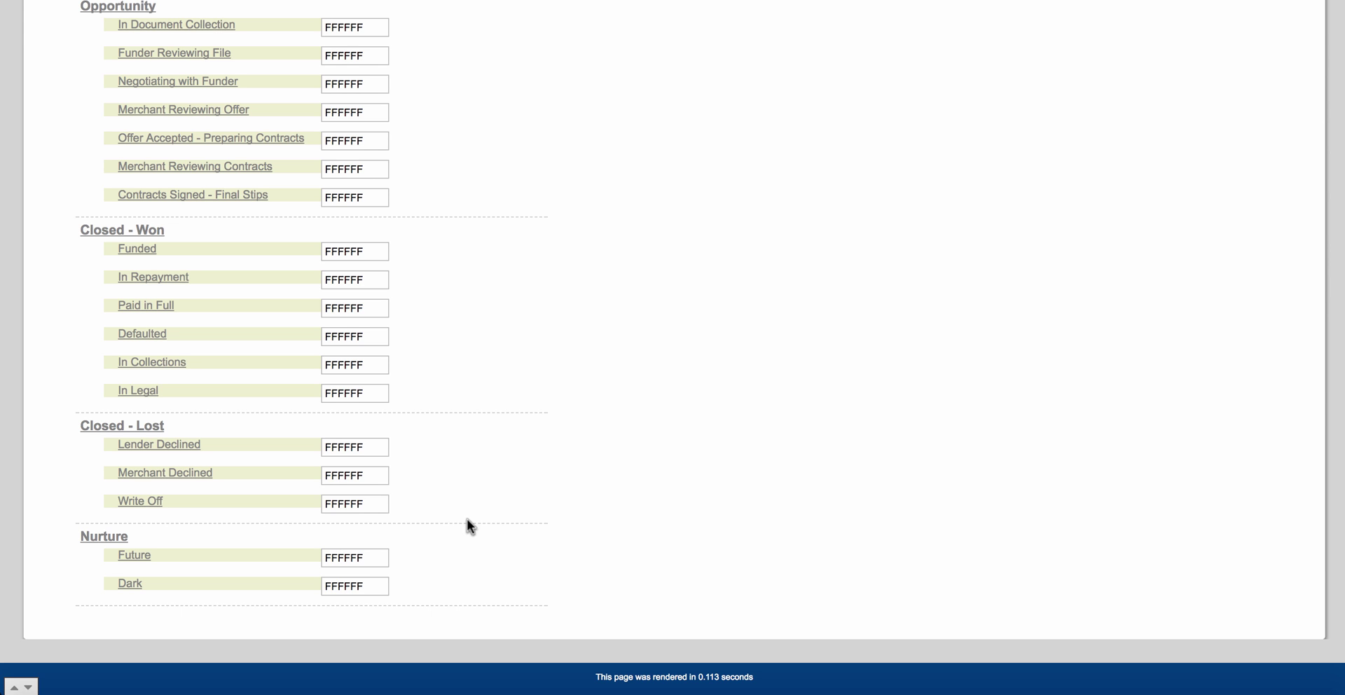
pyautogui.scroll(5, 466, 519)
pyautogui.scroll(1, 466, 519)
pyautogui.scroll(-4, 466, 518)
pyautogui.scroll(-1, 466, 524)
pyautogui.scroll(3, 466, 524)
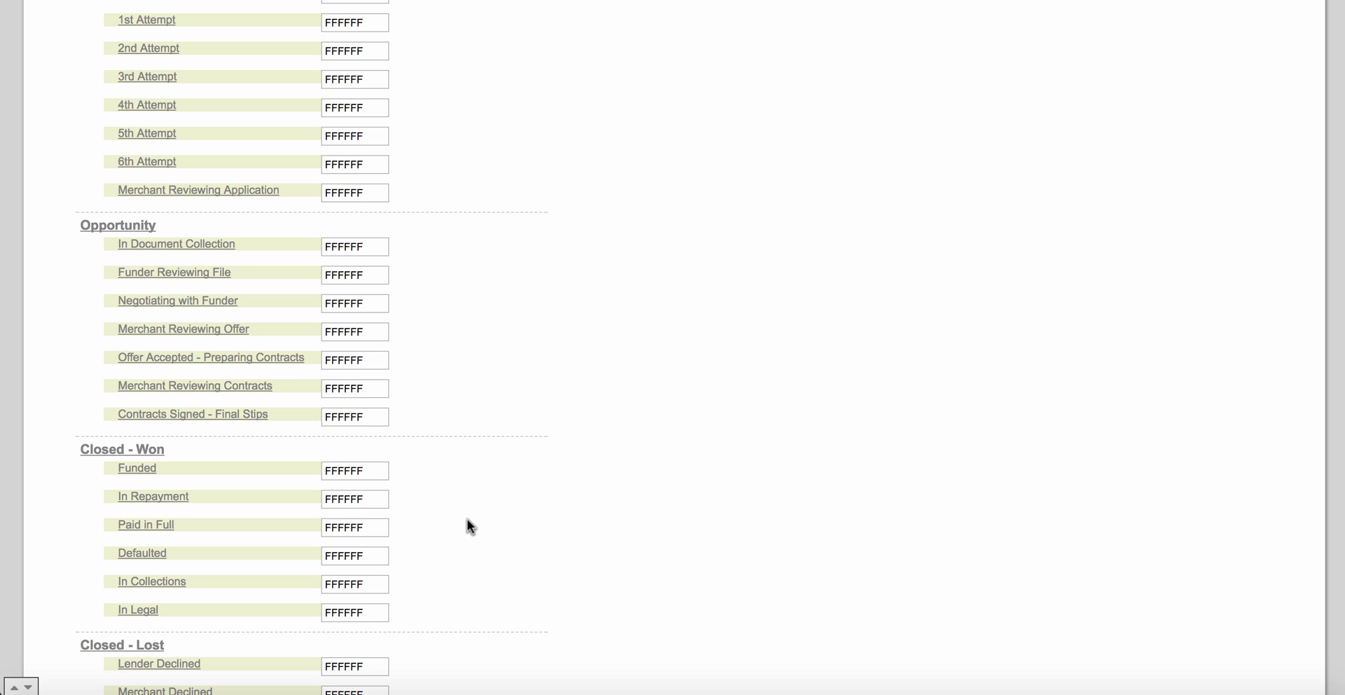
pyautogui.scroll(5, 467, 521)
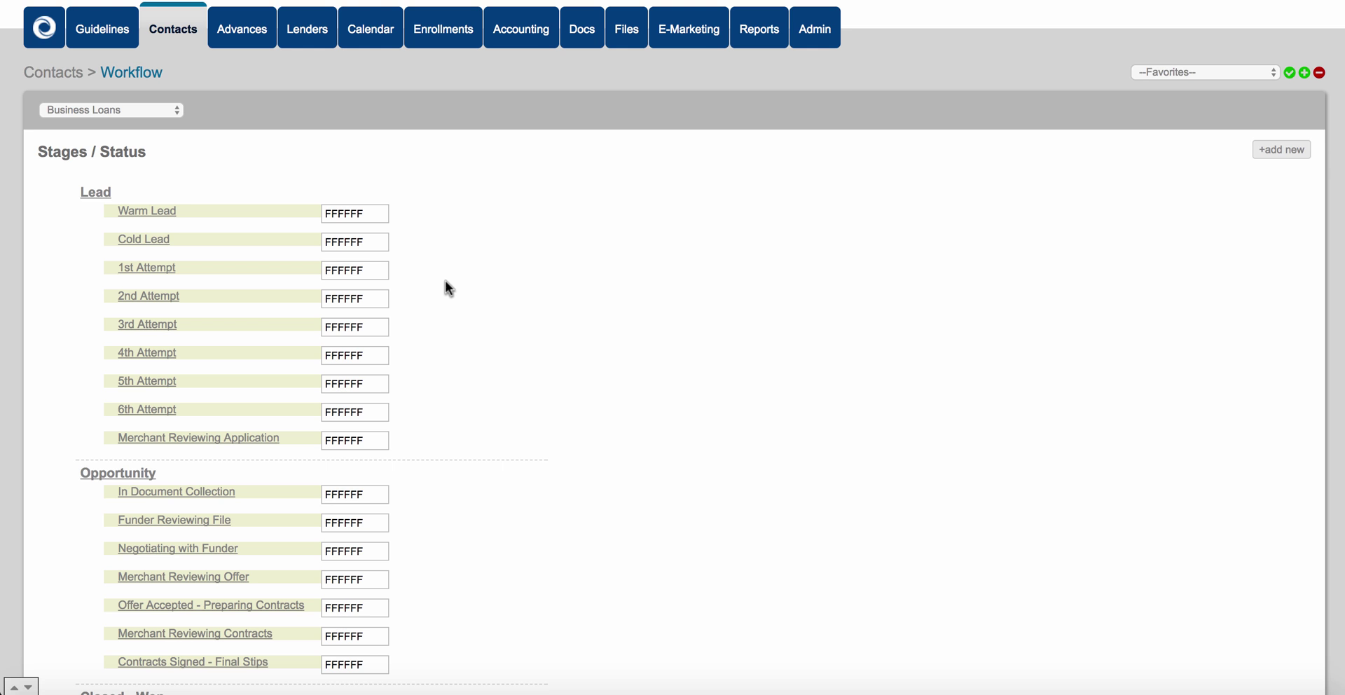
pyautogui.scroll(2, 449, 287)
pyautogui.scroll(-5, 449, 287)
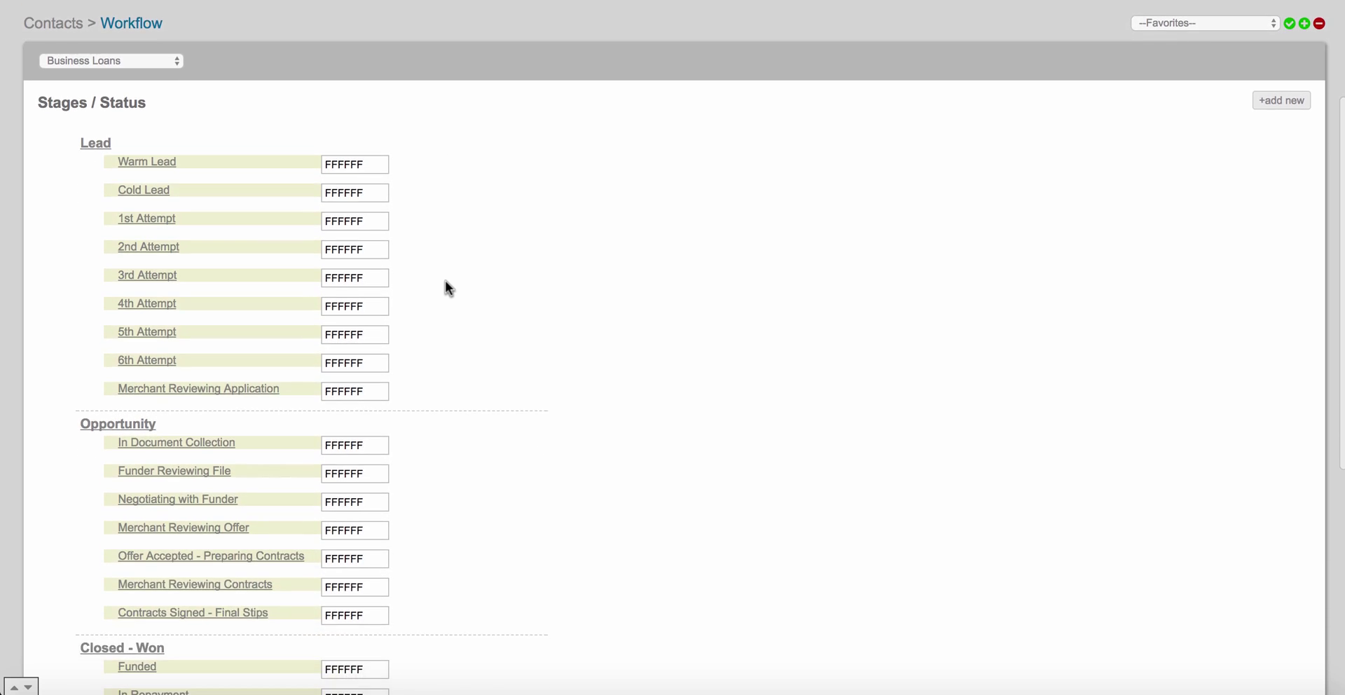
pyautogui.scroll(-1, 444, 280)
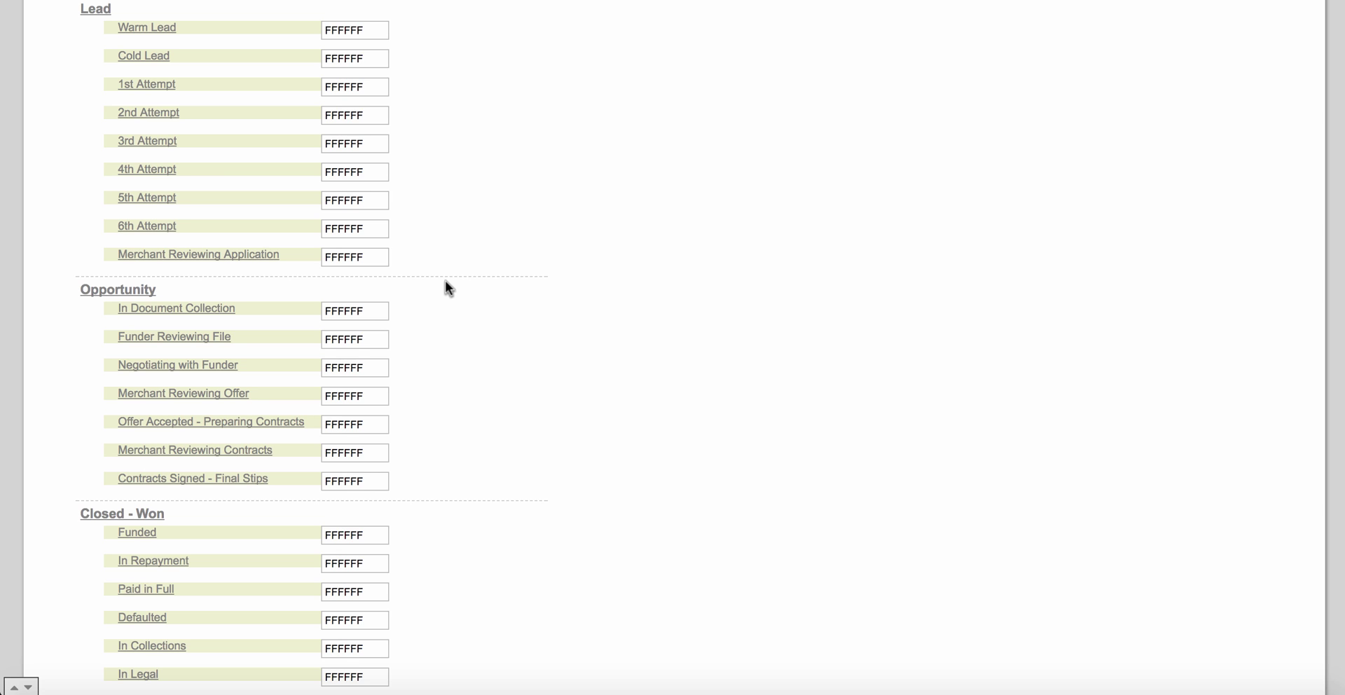
pyautogui.scroll(3, 445, 287)
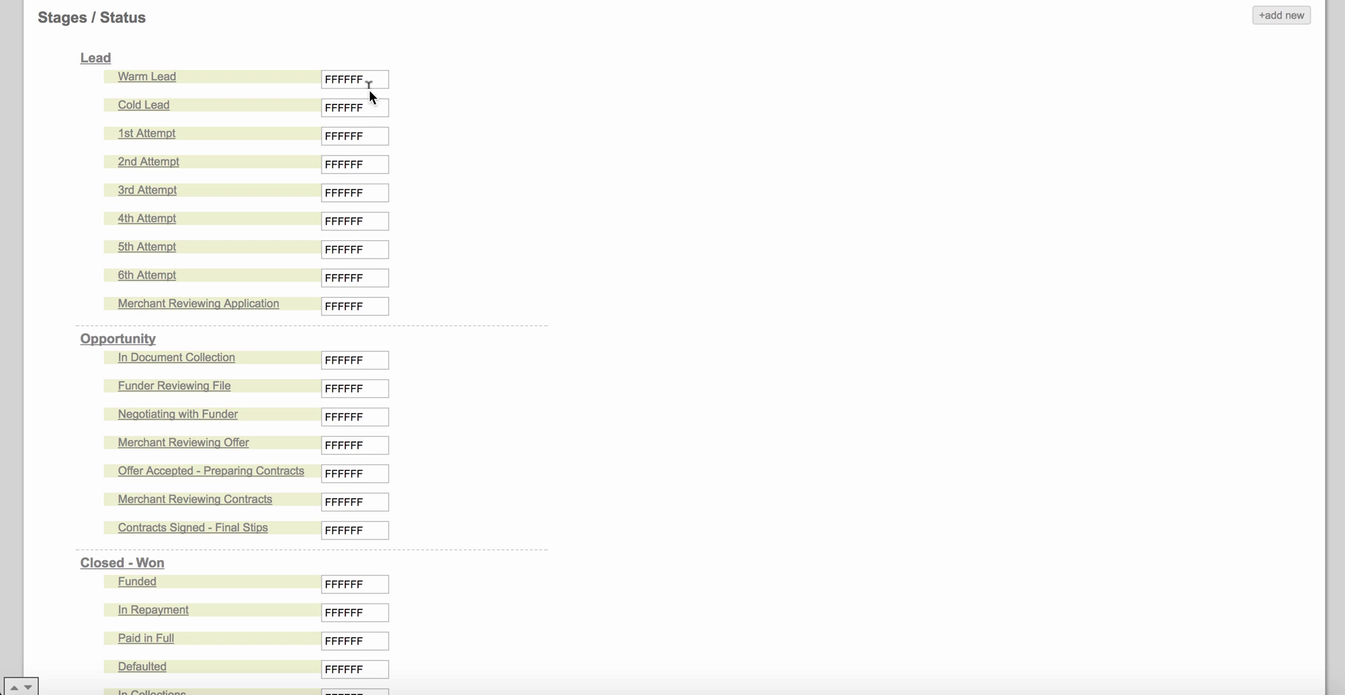
# Colour Warm Lead green 18C434 and Cold Lead blue 3024E0
pyautogui.moveTo(379, 78); pyautogui.dragTo(331, 74)
pyautogui.click(42, 96)
pyautogui.click(353, 78)
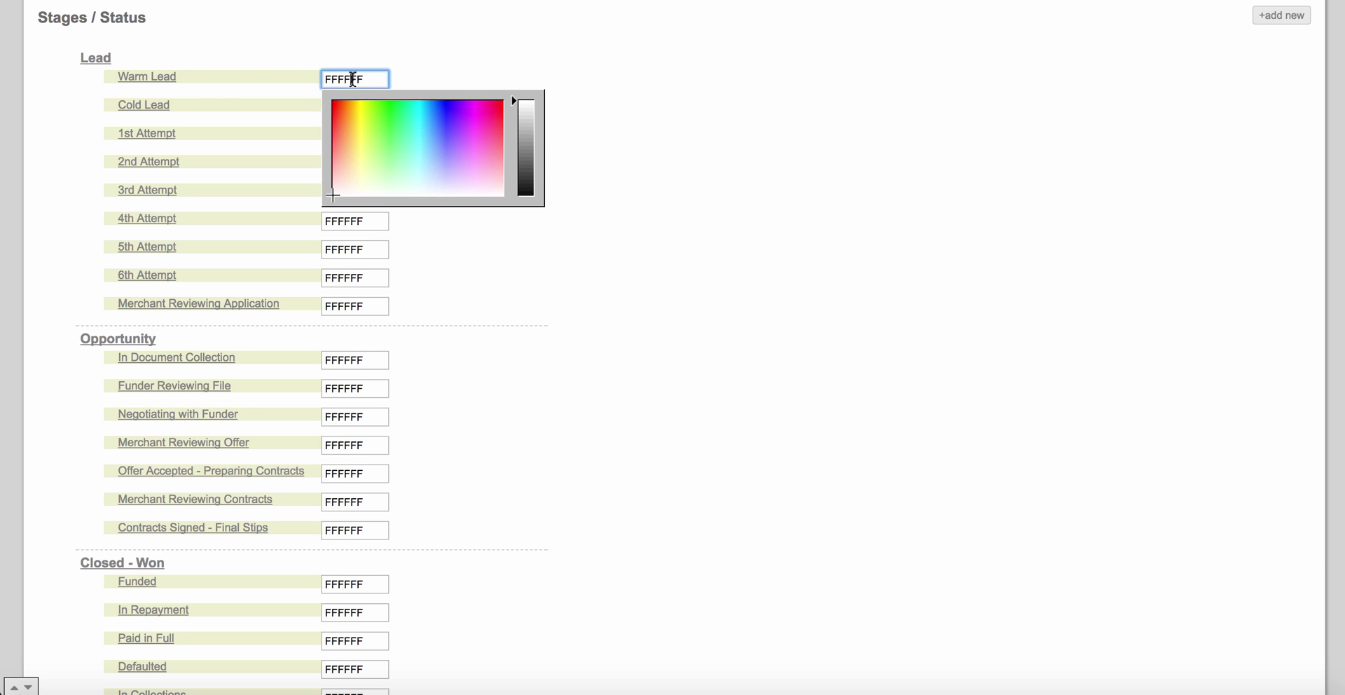
pyautogui.click(394, 112)
pyautogui.moveTo(515, 101); pyautogui.dragTo(519, 122)
pyautogui.click(66, 140)
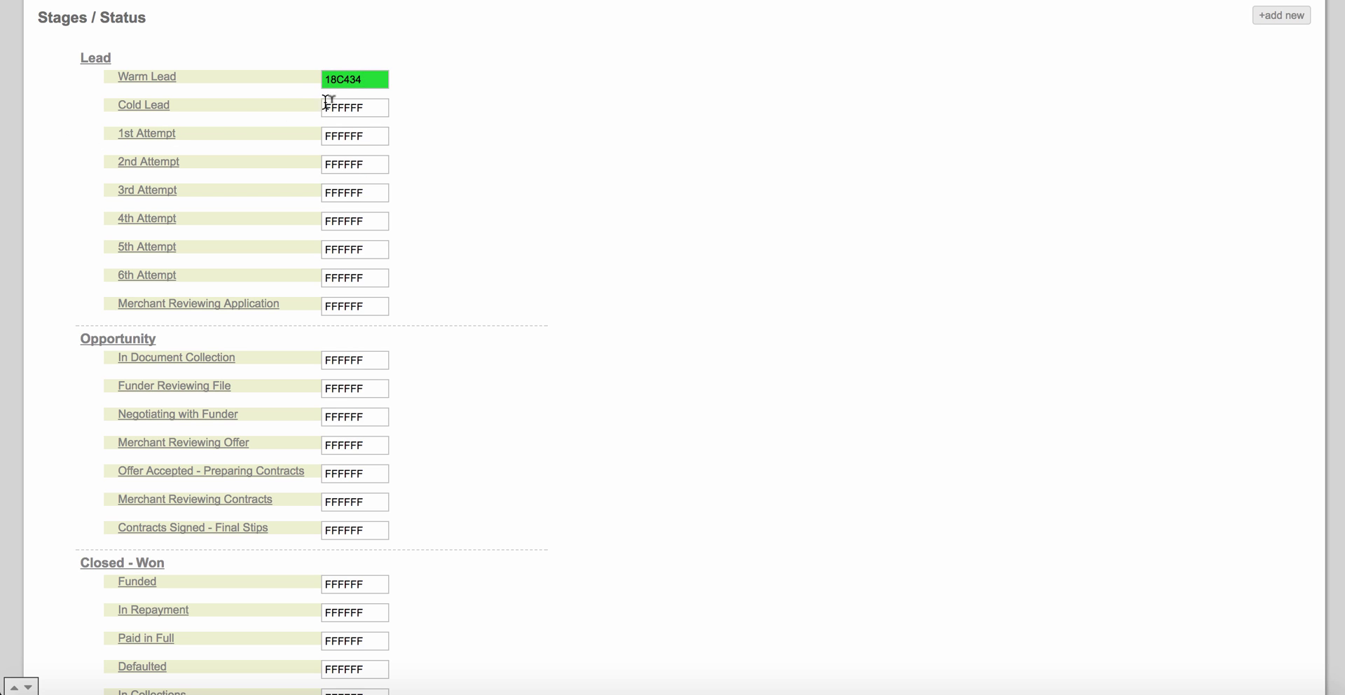
pyautogui.click(329, 106)
pyautogui.click(449, 144)
pyautogui.moveTo(515, 131); pyautogui.dragTo(518, 146)
pyautogui.click(56, 138)
# Colour the Lender Declined and Merchant Declined statuses red
pyautogui.scroll(-5, 313, 360)
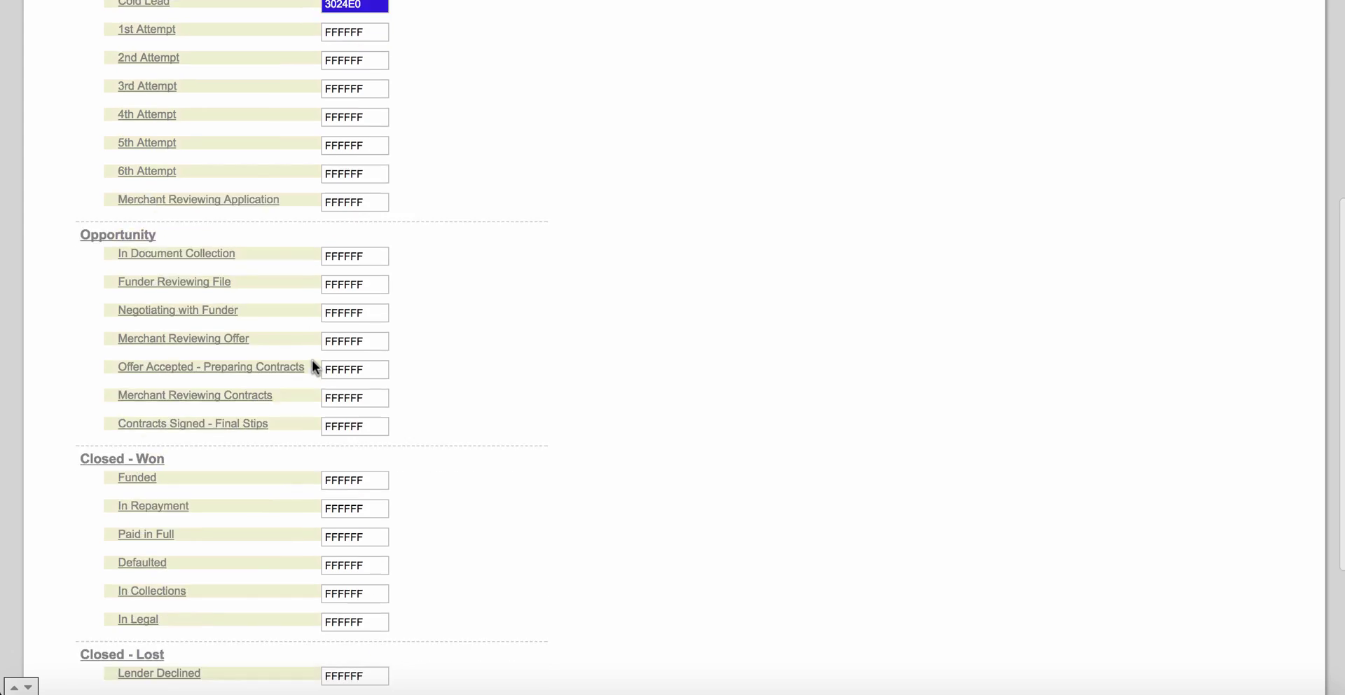
pyautogui.click(377, 507)
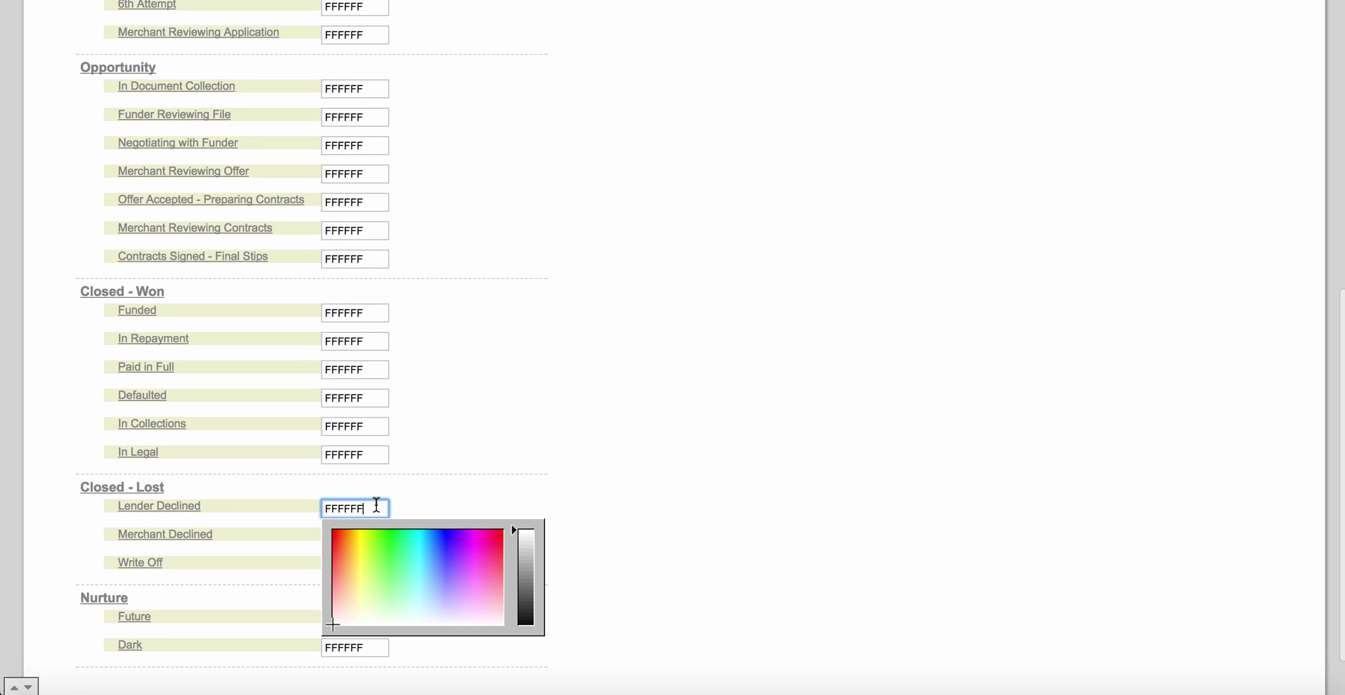
pyautogui.click(502, 531)
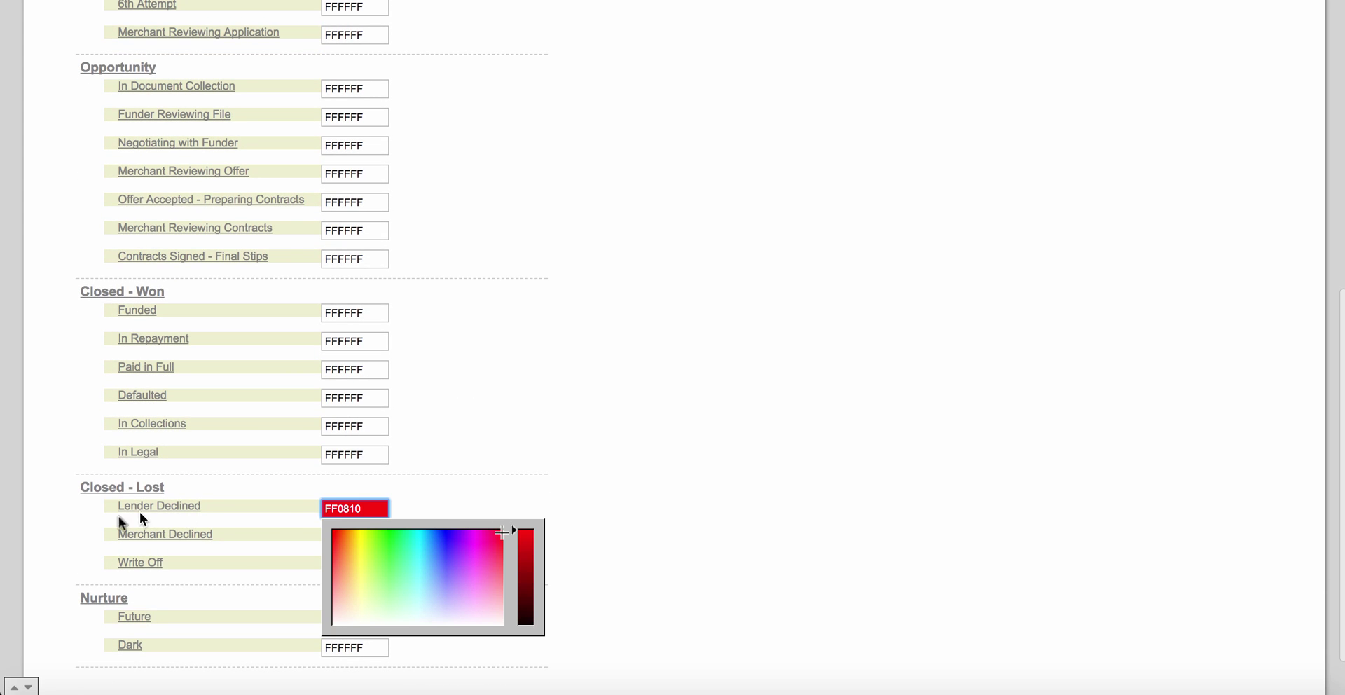
pyautogui.click(77, 531)
pyautogui.click(349, 536)
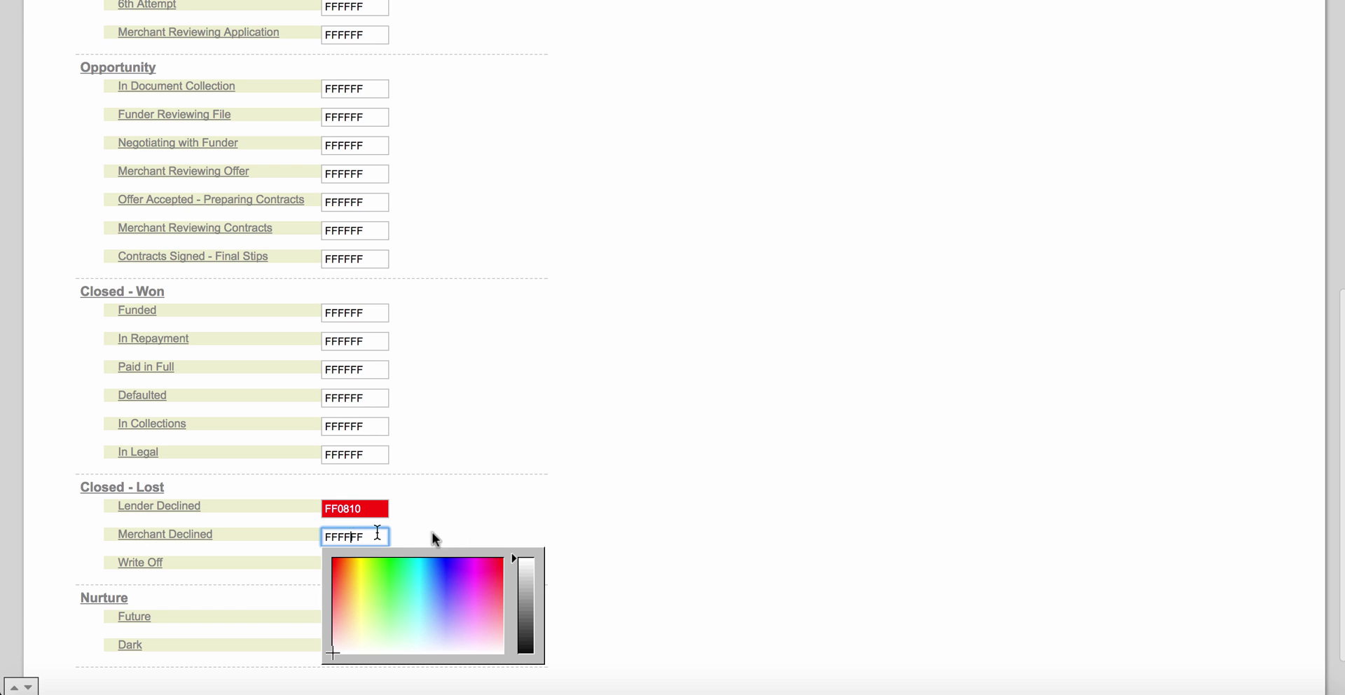
pyautogui.click(501, 560)
pyautogui.click(61, 492)
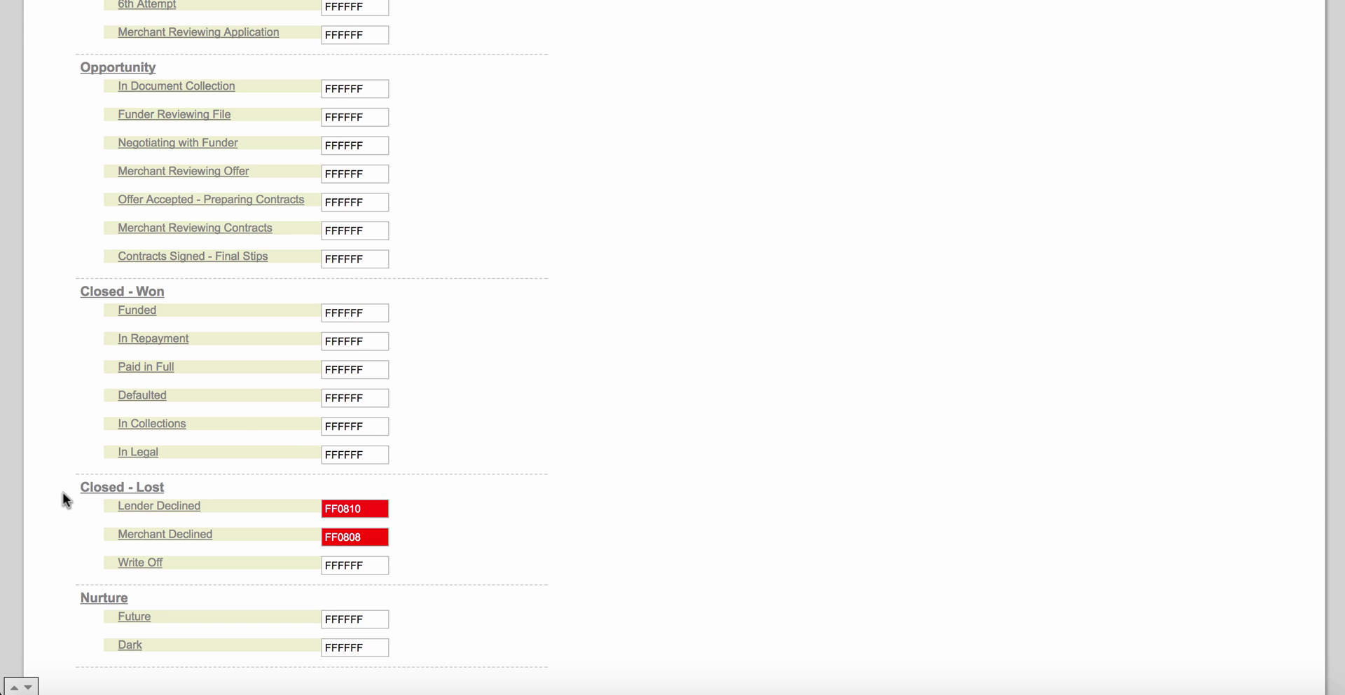
# Colour the 1st Attempt status orange FFC45E
pyautogui.scroll(4, 392, 358)
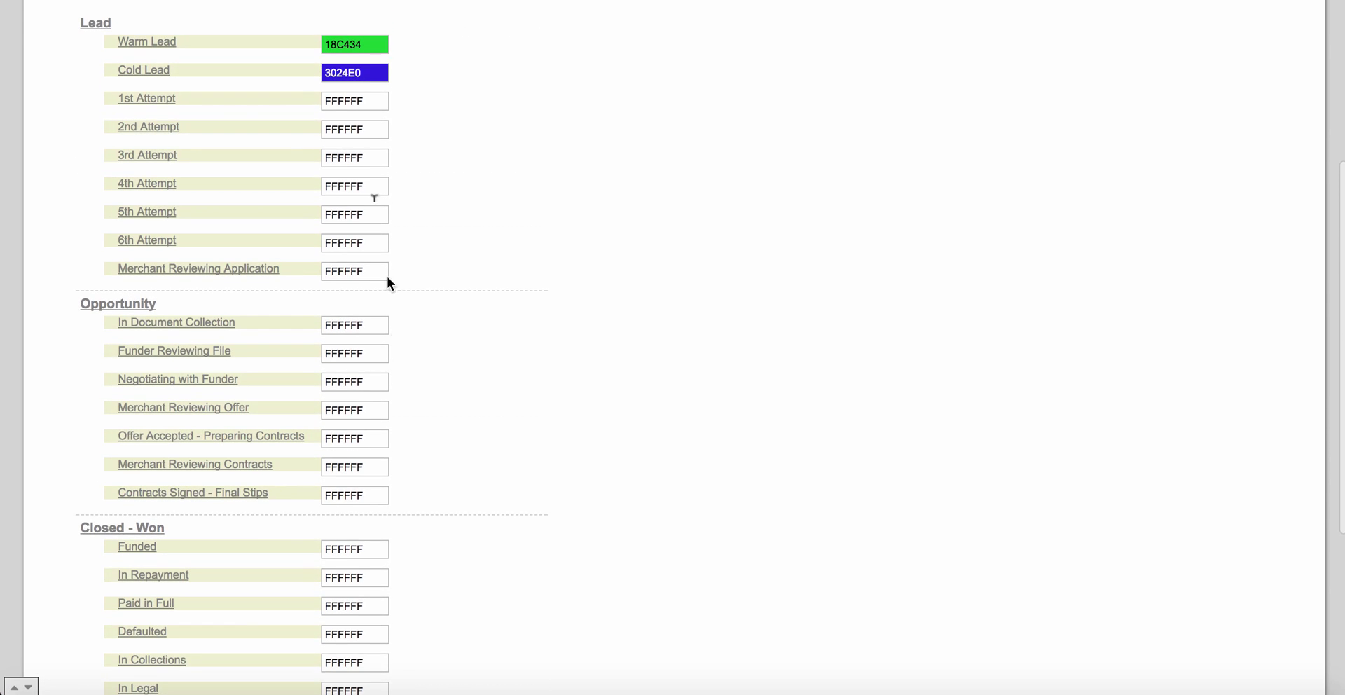
pyautogui.click(345, 103)
pyautogui.click(351, 157)
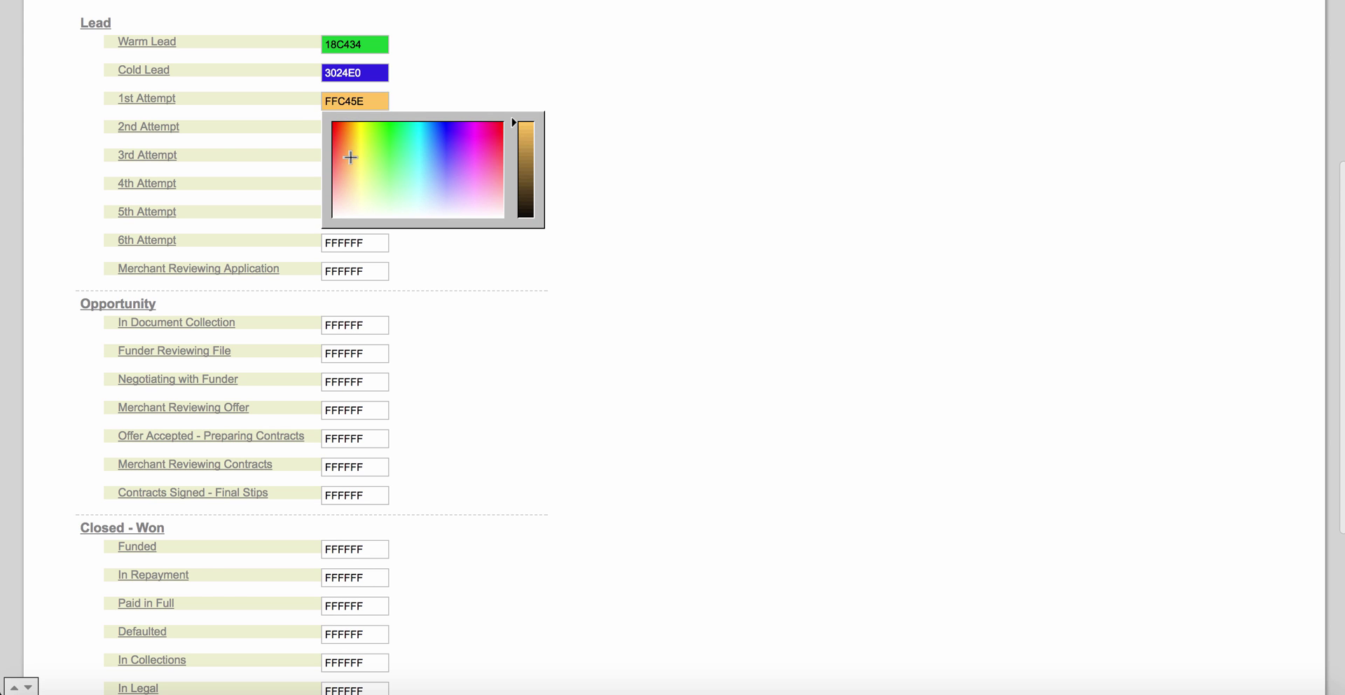
pyautogui.click(62, 132)
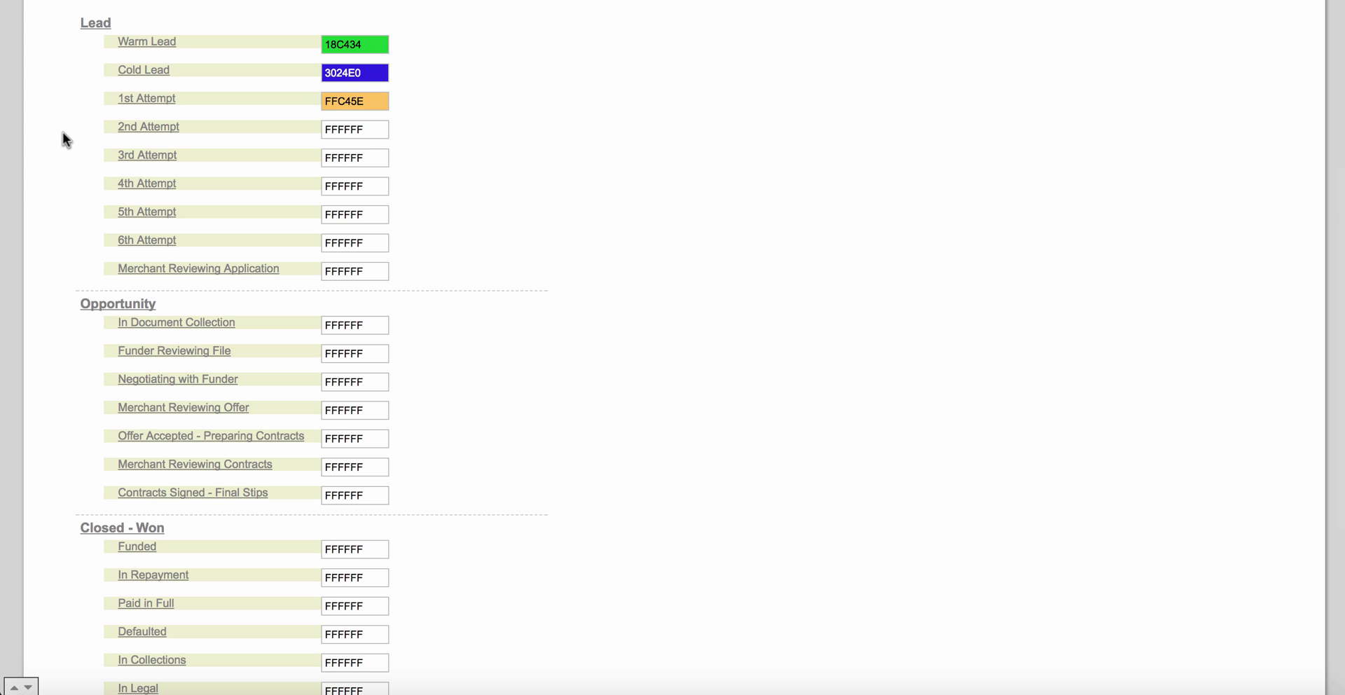
pyautogui.scroll(-1, 70, 151)
pyautogui.scroll(3, 69, 150)
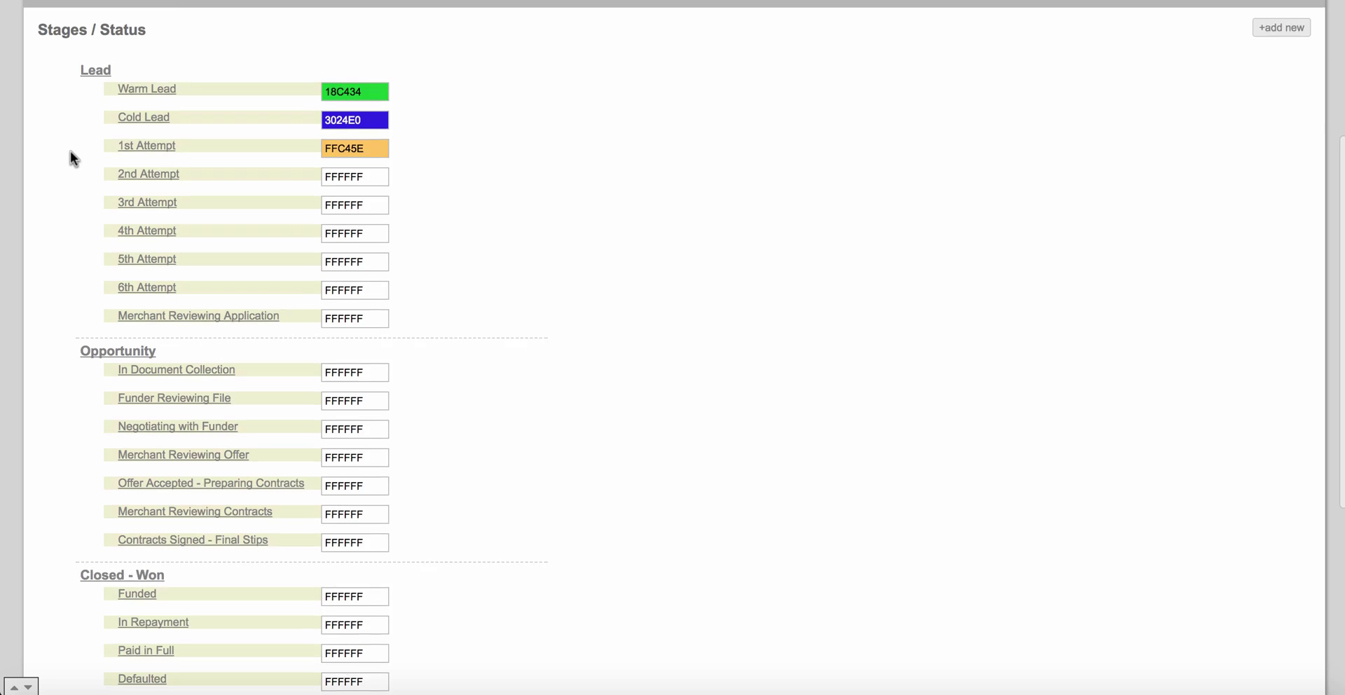